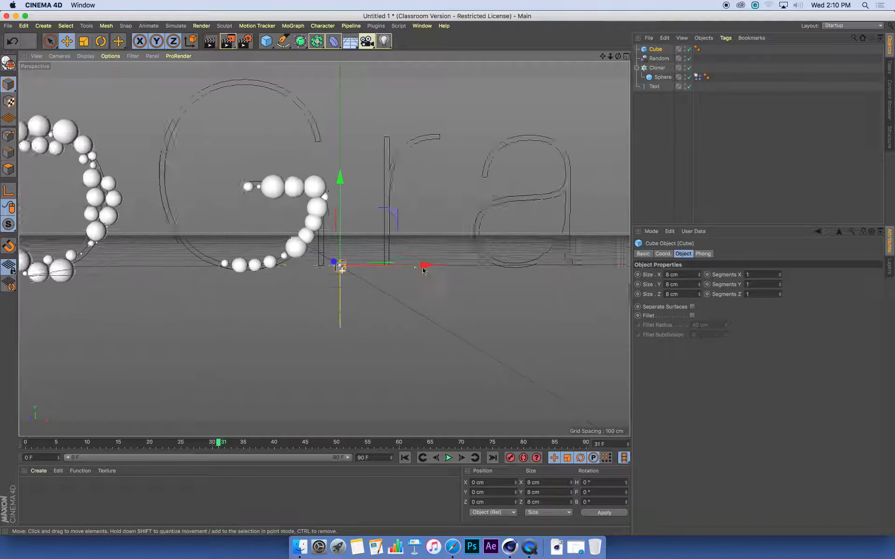
- Enable Fillet on the cube with a 1.5 cm fillet radius
{"action": "left_click_drag", "start_coordinate": [381, 251], "coordinate": [405, 247], "text": "alt"}
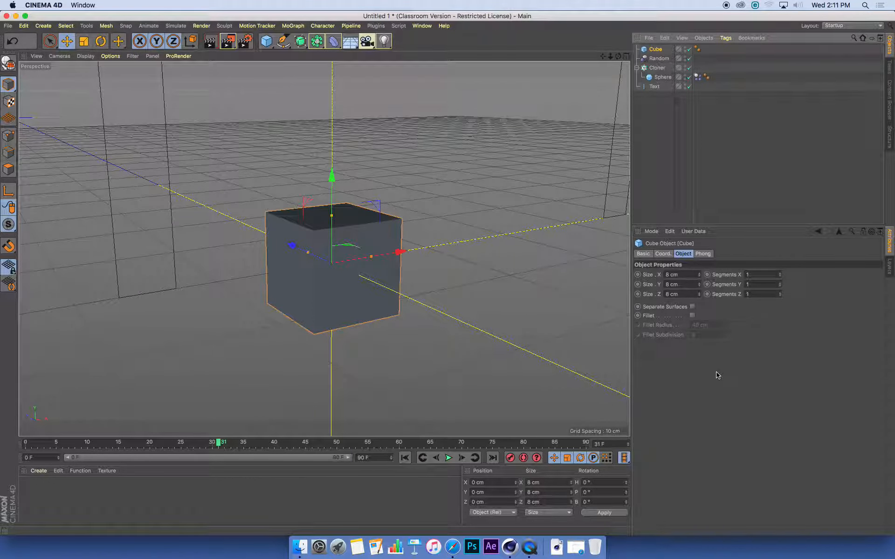
{"action": "left_click", "coordinate": [692, 316]}
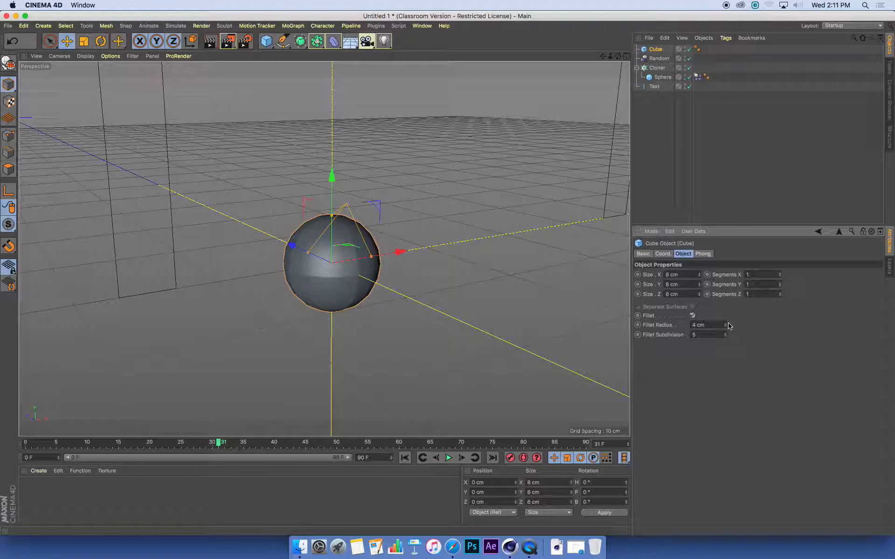
{"action": "left_click_drag", "start_coordinate": [726, 327], "coordinate": [726, 336]}
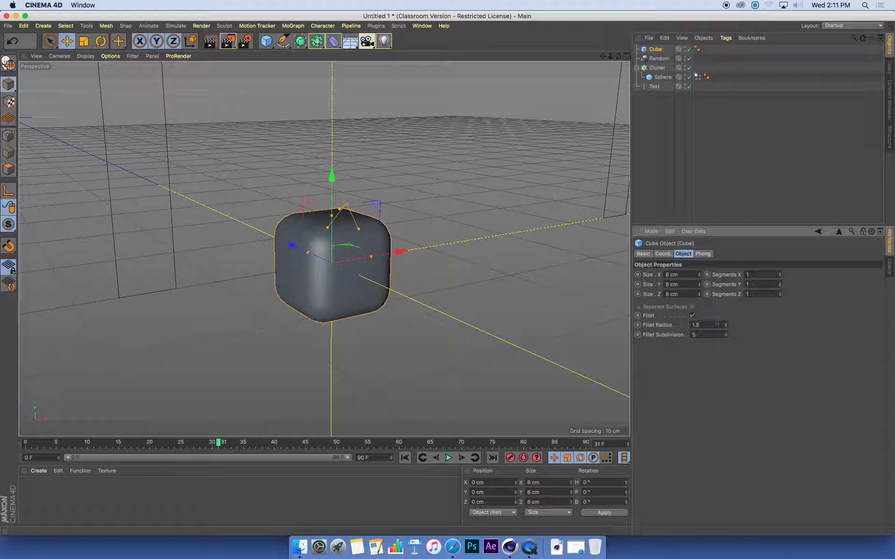
{"action": "key", "text": "Return"}
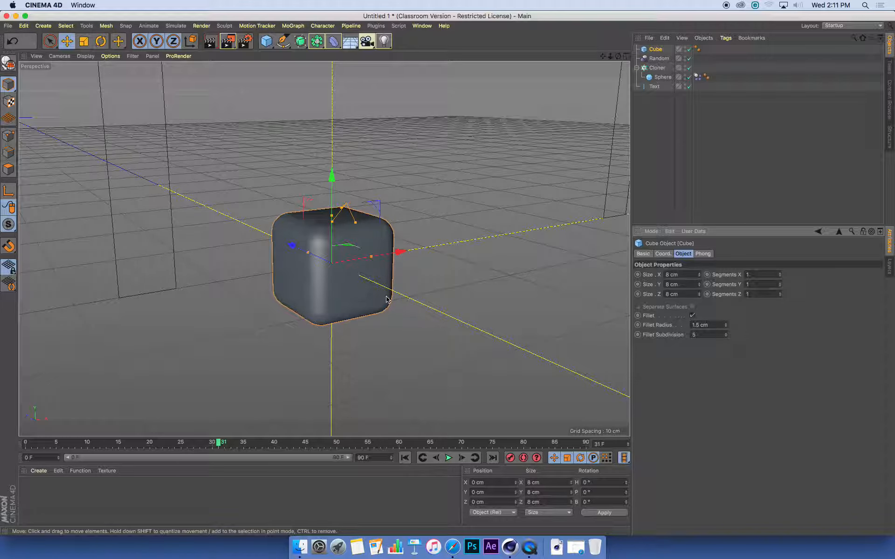
- Move the Cube under the Cloner so it clones alongside the sphere
{"action": "scroll", "coordinate": [429, 191], "scroll_direction": "down", "scroll_amount": 8}
{"action": "middle_click_drag", "start_coordinate": [326, 200], "coordinate": [323, 237], "text": "alt"}
{"action": "left_click_drag", "start_coordinate": [324, 249], "coordinate": [376, 243], "text": "alt"}
{"action": "scroll", "coordinate": [376, 243], "scroll_direction": "up", "scroll_amount": 6}
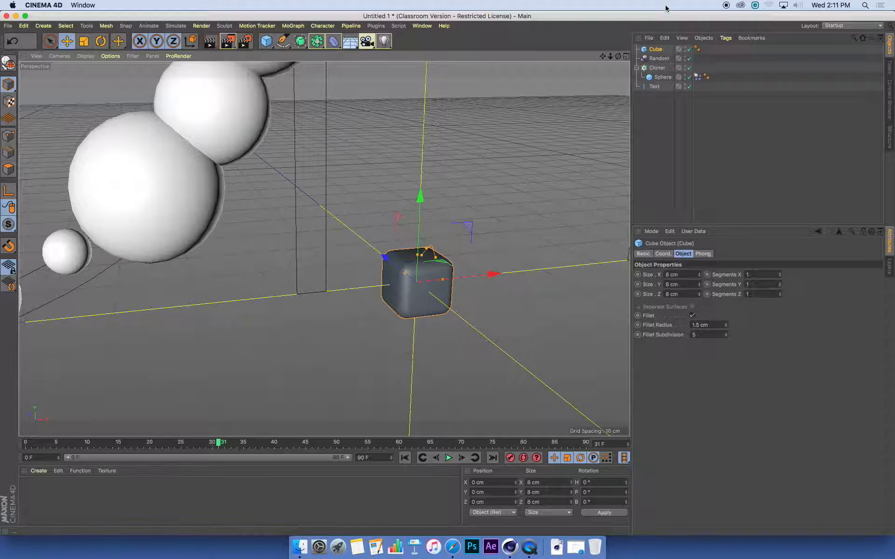
{"action": "left_click_drag", "start_coordinate": [657, 53], "coordinate": [660, 69]}
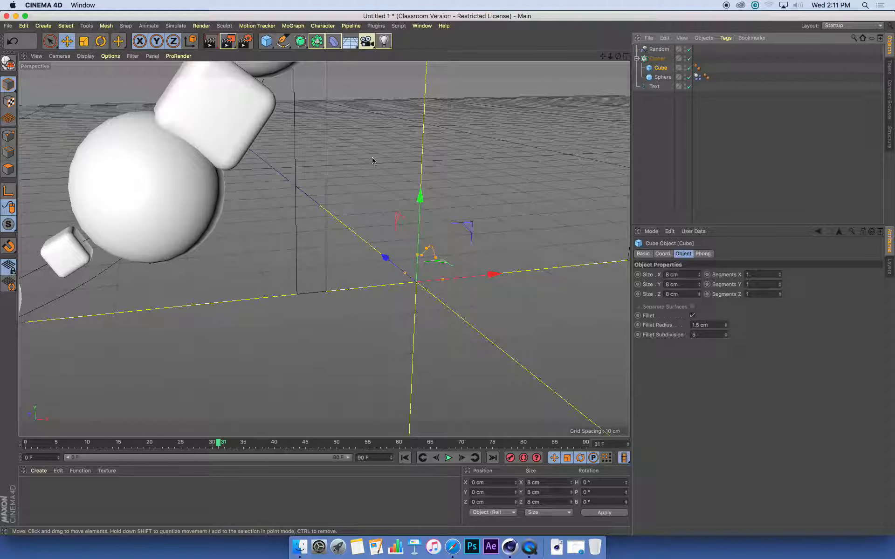
- Zoom out and orbit to frame the entire MoGraph word
{"action": "scroll", "coordinate": [371, 159], "scroll_direction": "down", "scroll_amount": 10}
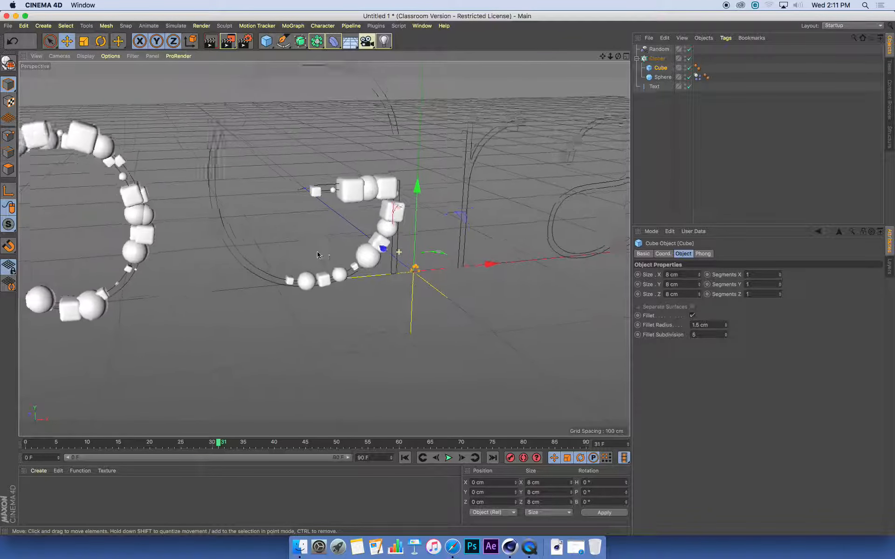
{"action": "right_click_drag", "start_coordinate": [317, 255], "coordinate": [303, 255], "text": "alt"}
{"action": "middle_click_drag", "start_coordinate": [334, 225], "coordinate": [517, 218], "text": "alt"}
{"action": "right_click_drag", "start_coordinate": [517, 218], "coordinate": [468, 240], "text": "alt"}
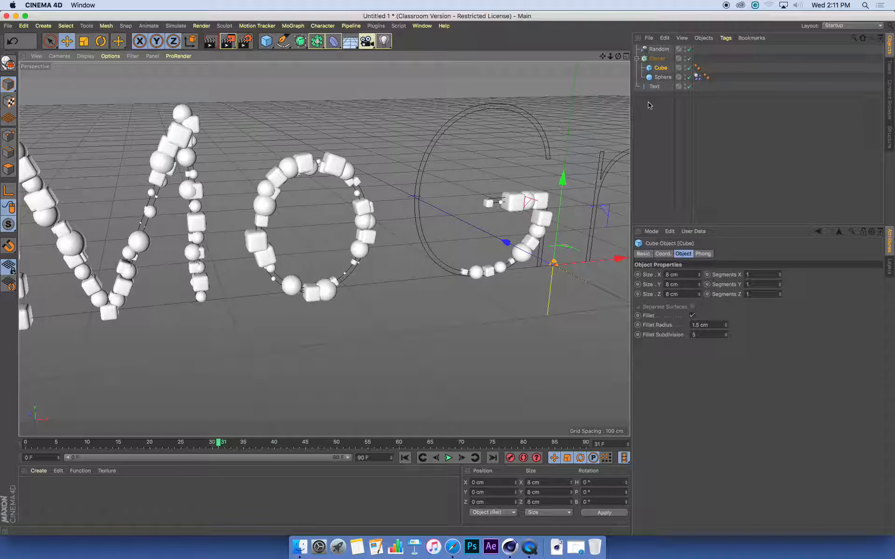
{"action": "right_click_drag", "start_coordinate": [500, 216], "coordinate": [442, 216], "text": "alt"}
{"action": "right_click_drag", "start_coordinate": [484, 299], "coordinate": [337, 300], "text": "alt"}
{"action": "middle_click_drag", "start_coordinate": [336, 300], "coordinate": [195, 302], "text": "alt"}
{"action": "right_click_drag", "start_coordinate": [334, 297], "coordinate": [370, 296], "text": "alt"}
{"action": "middle_click_drag", "start_coordinate": [370, 296], "coordinate": [356, 296], "text": "alt"}
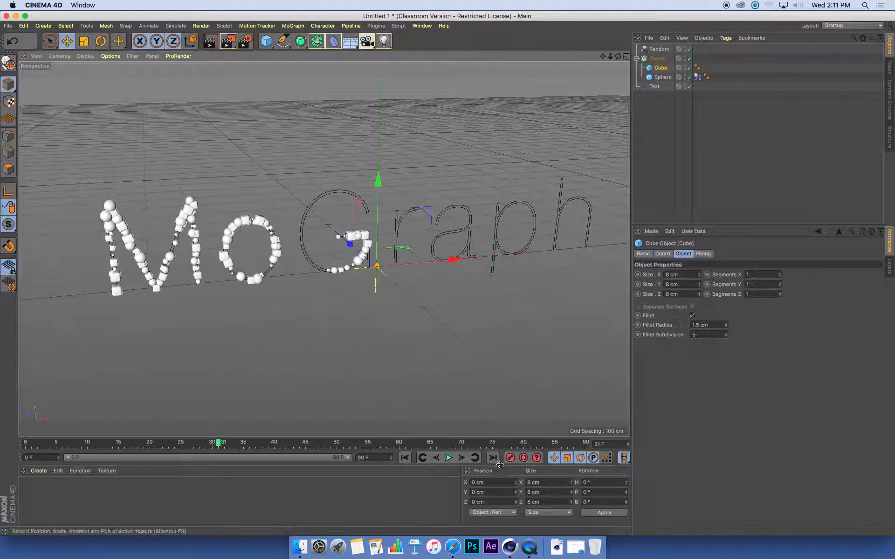
- Replay the animation from the first frame and move in closer on the o
{"action": "left_click", "coordinate": [406, 459]}
{"action": "left_click", "coordinate": [449, 459]}
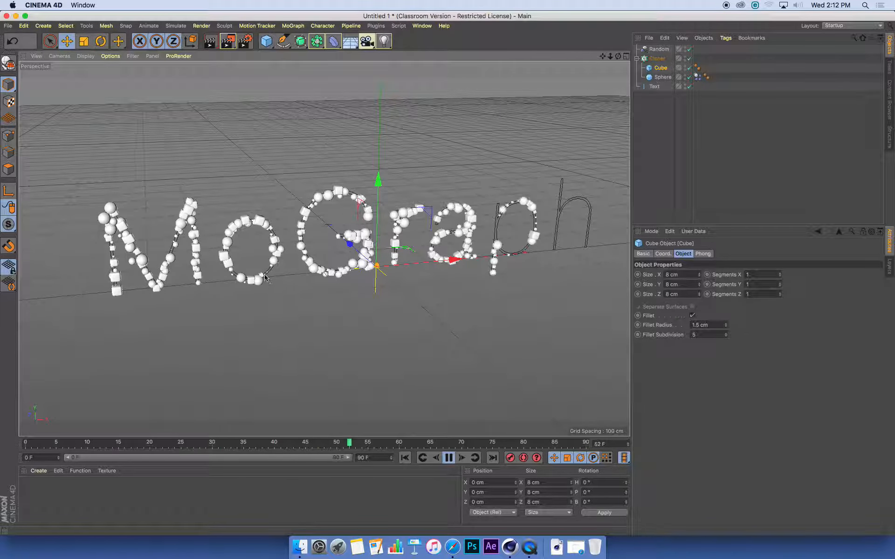
{"action": "right_click_drag", "start_coordinate": [225, 257], "coordinate": [376, 247], "text": "alt"}
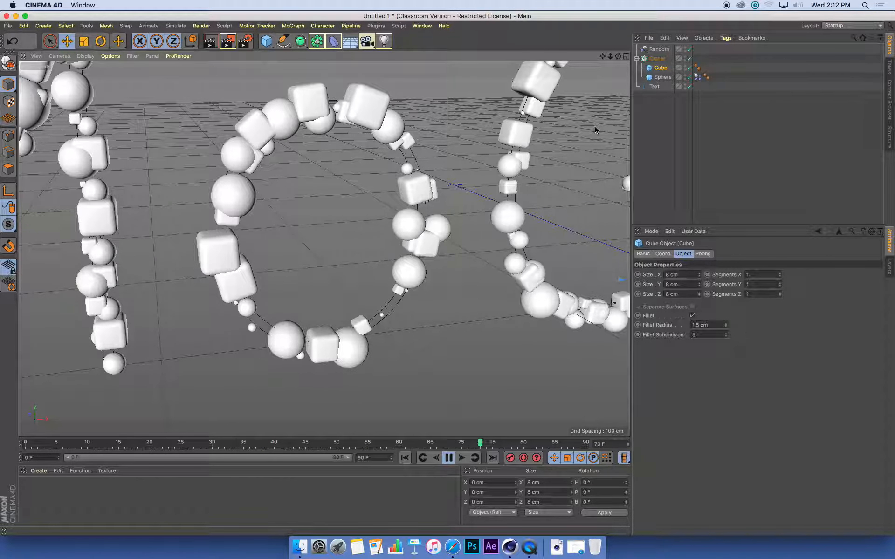
- Show the Sphere's Dynamics Body Force settings (Follow Position 9) and orbit around the letters
{"action": "left_click", "coordinate": [698, 77]}
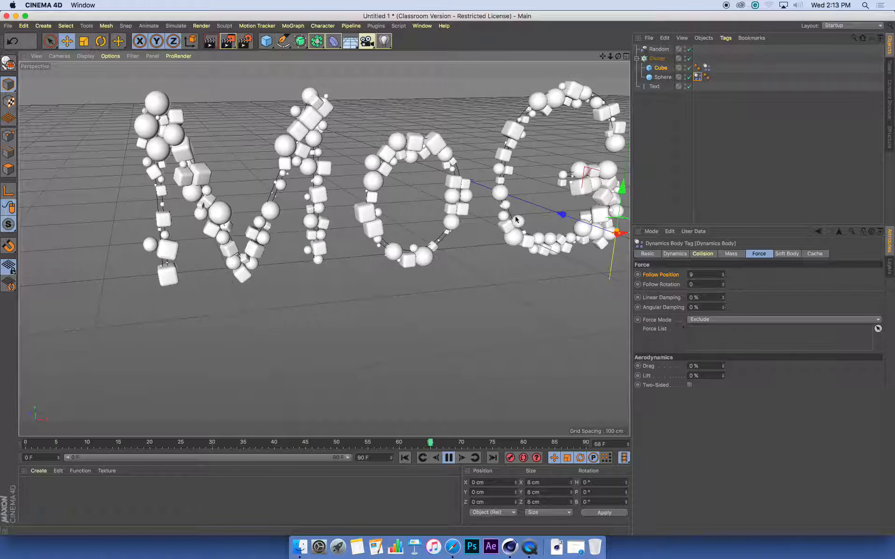
{"action": "left_click_drag", "start_coordinate": [381, 230], "coordinate": [326, 229], "text": "alt"}
{"action": "middle_click_drag", "start_coordinate": [392, 226], "coordinate": [308, 223], "text": "alt"}
{"action": "left_click_drag", "start_coordinate": [309, 223], "coordinate": [325, 224], "text": "alt"}
{"action": "right_click_drag", "start_coordinate": [325, 224], "coordinate": [336, 221], "text": "alt"}
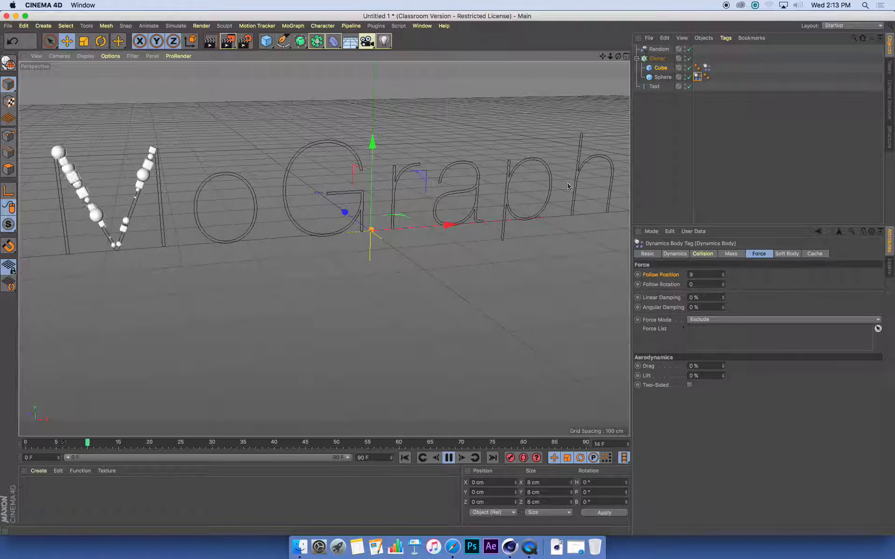
- Reduce the Cloner's Step from 12 cm to 10 cm, then 8 cm, and view the text frontally
{"action": "left_click", "coordinate": [658, 59]}
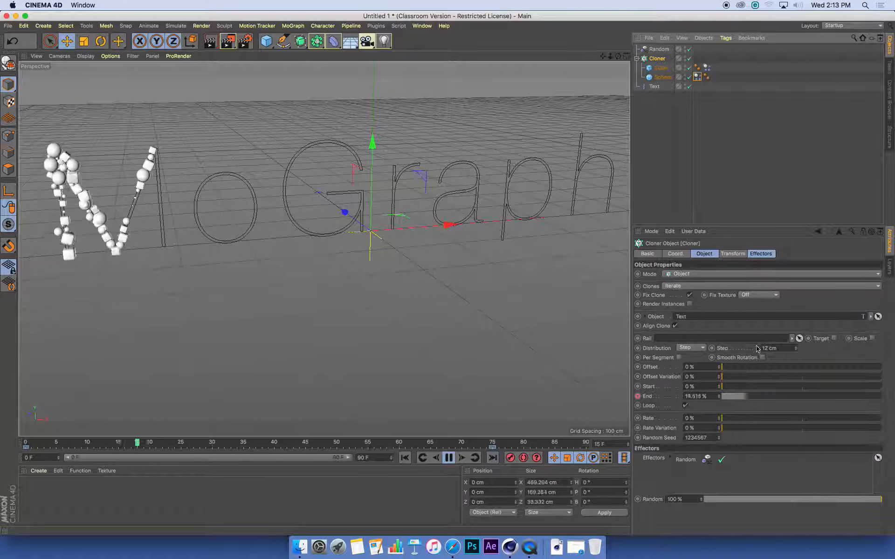
{"action": "left_click_drag", "start_coordinate": [780, 349], "coordinate": [733, 350]}
{"action": "type", "text": "10"}
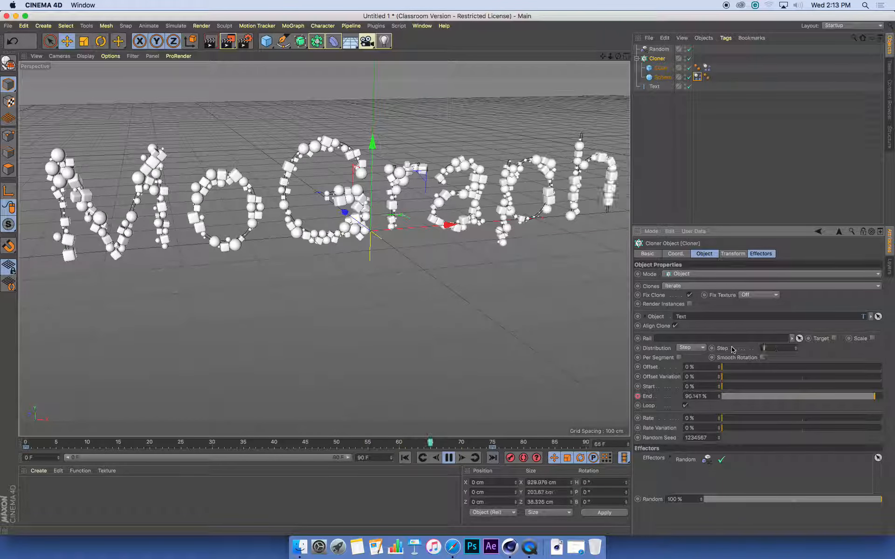
{"action": "key", "text": "Return"}
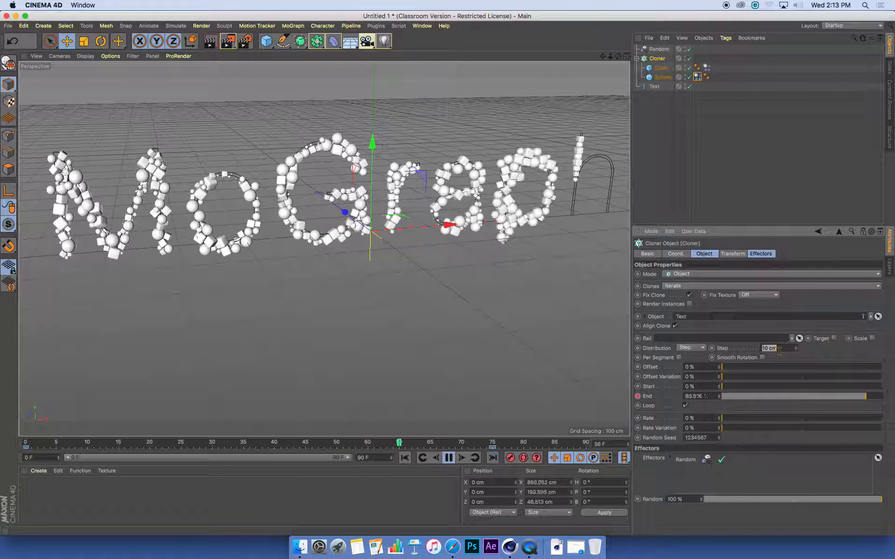
{"action": "type", "text": "8"}
{"action": "key", "text": "Return"}
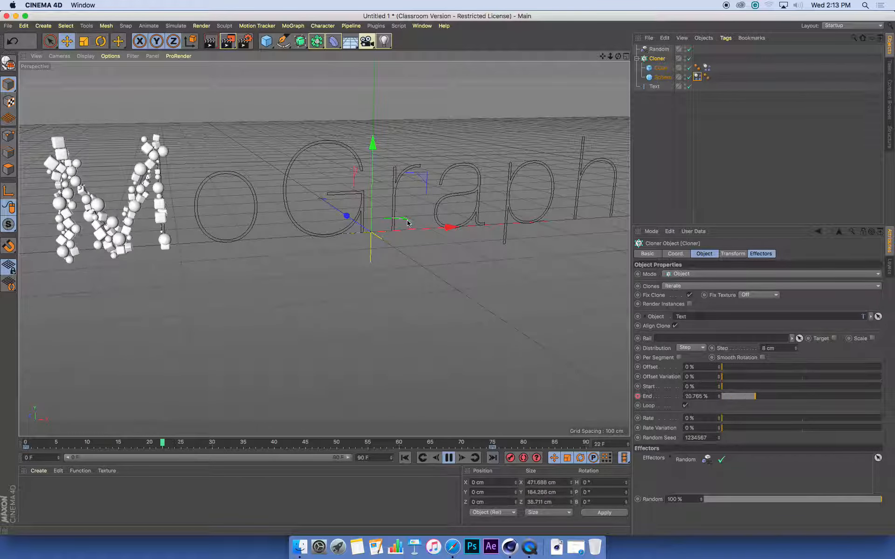
{"action": "left_click_drag", "start_coordinate": [407, 223], "coordinate": [394, 252], "text": "alt"}
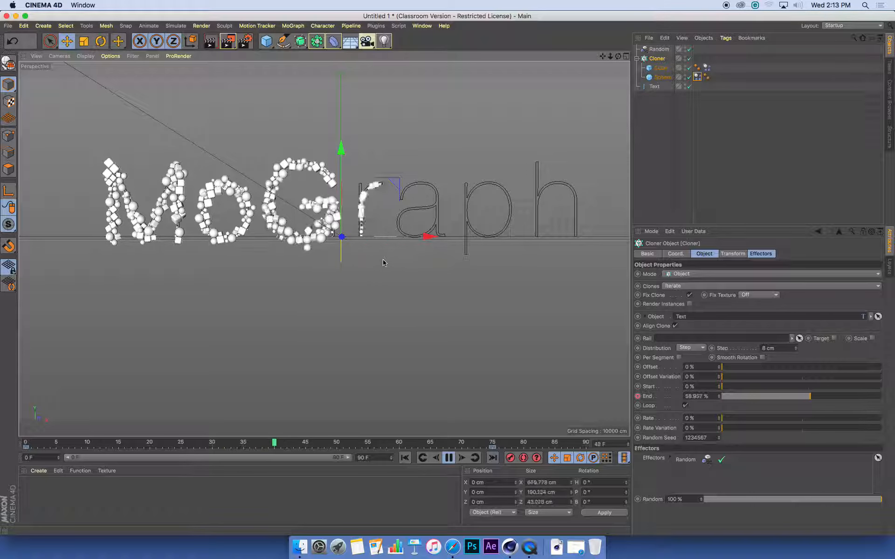
{"action": "left_click_drag", "start_coordinate": [383, 260], "coordinate": [381, 263], "text": "alt"}
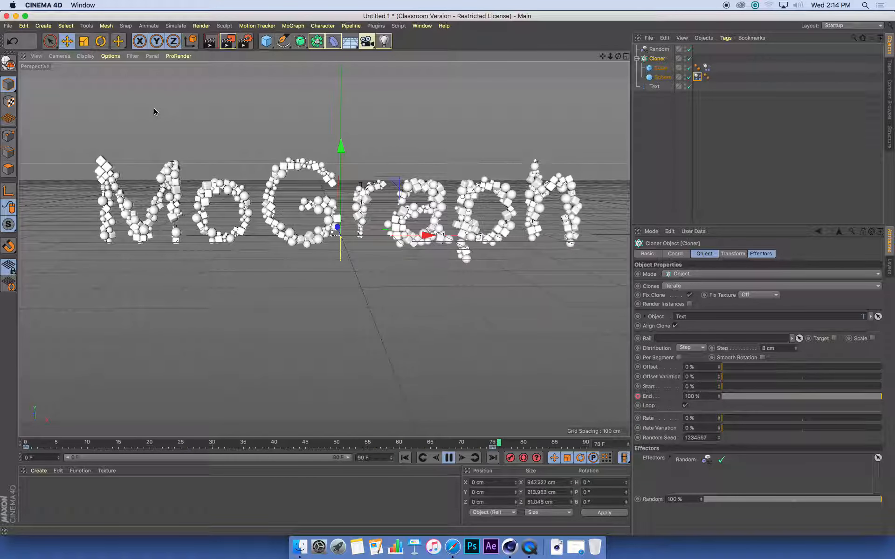
- Add a Pyramid object to the scene
{"action": "left_click", "coordinate": [51, 27]}
{"action": "mouse_move", "coordinate": [53, 41]}
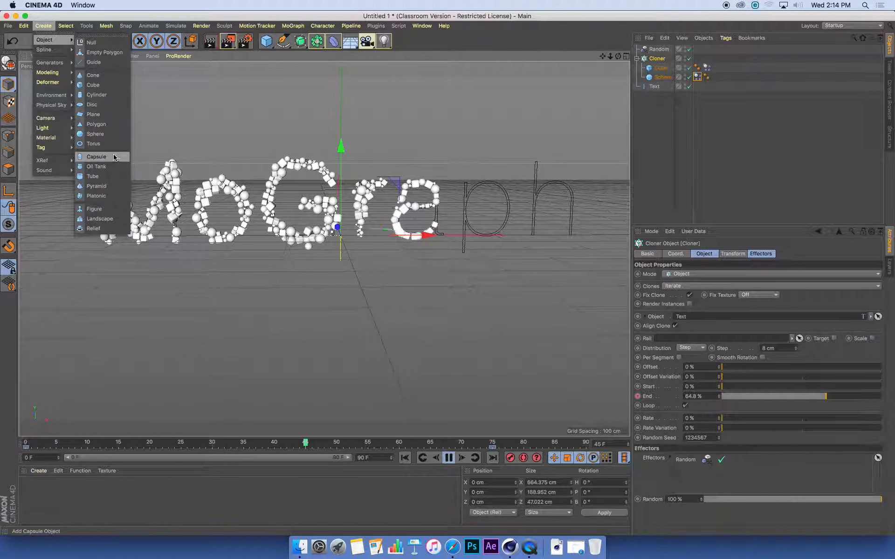
{"action": "left_click", "coordinate": [102, 187]}
{"action": "left_click_drag", "start_coordinate": [348, 262], "coordinate": [307, 265], "text": "alt"}
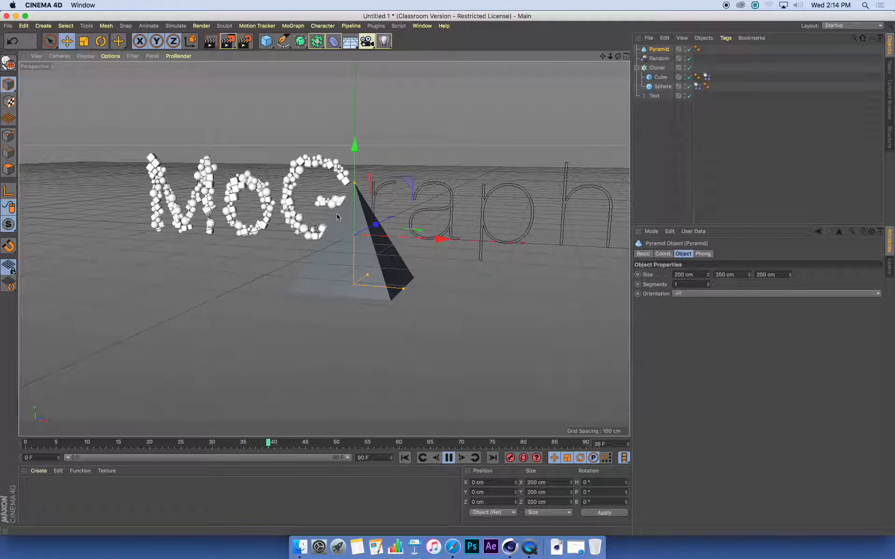
- Try a 3 cm width and height for the pyramid
{"action": "left_click", "coordinate": [700, 275]}
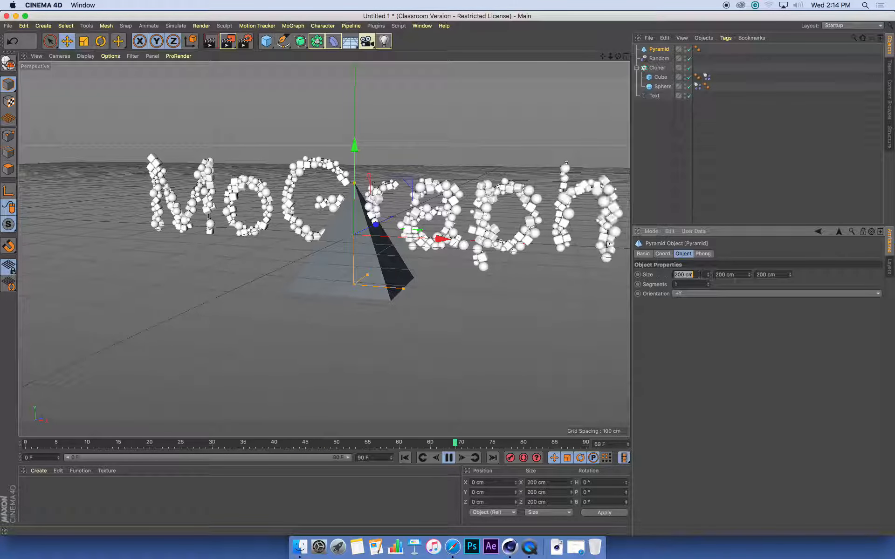
{"action": "type", "text": "3"}
{"action": "key", "text": "Tab"}
{"action": "type", "text": "3"}
{"action": "key", "text": "Tab"}
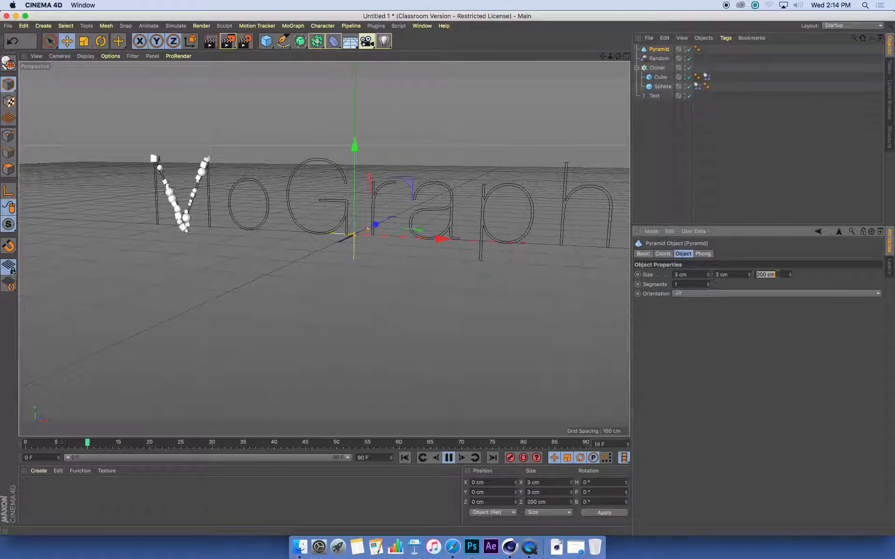
{"action": "scroll", "coordinate": [378, 259], "scroll_direction": "up", "scroll_amount": 8}
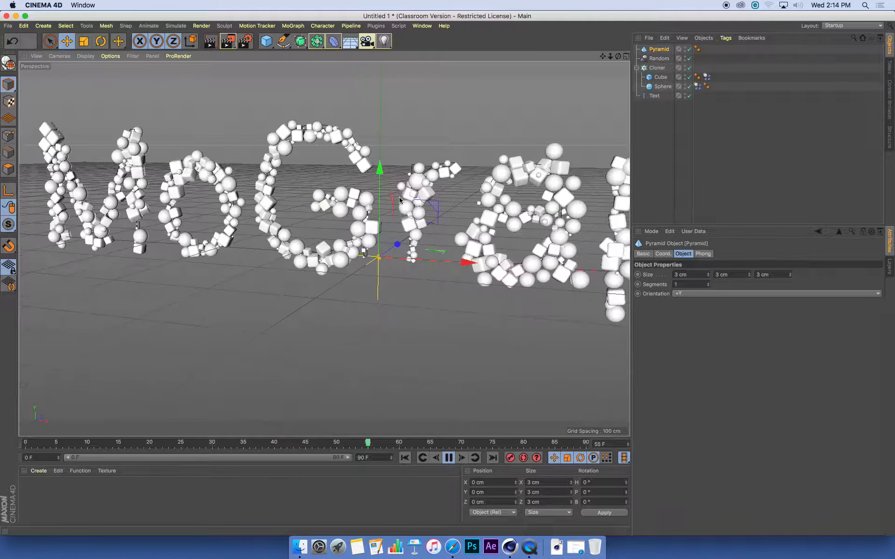
{"action": "left_click_drag", "start_coordinate": [380, 263], "coordinate": [427, 291], "text": "alt"}
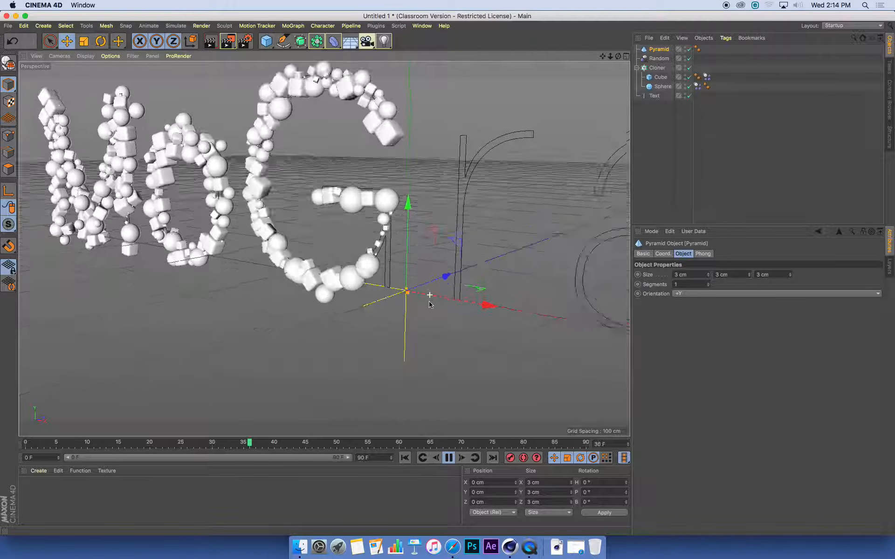
{"action": "left_click_drag", "start_coordinate": [441, 283], "coordinate": [321, 318]}
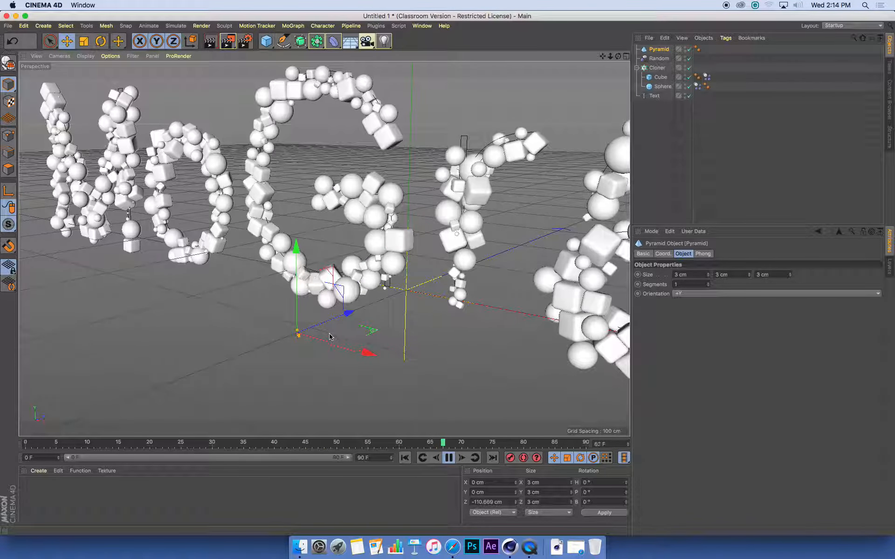
- Set the pyramid's Size X, Y and Z to 5 cm each
{"action": "double_click", "coordinate": [703, 276]}
{"action": "type", "text": "5"}
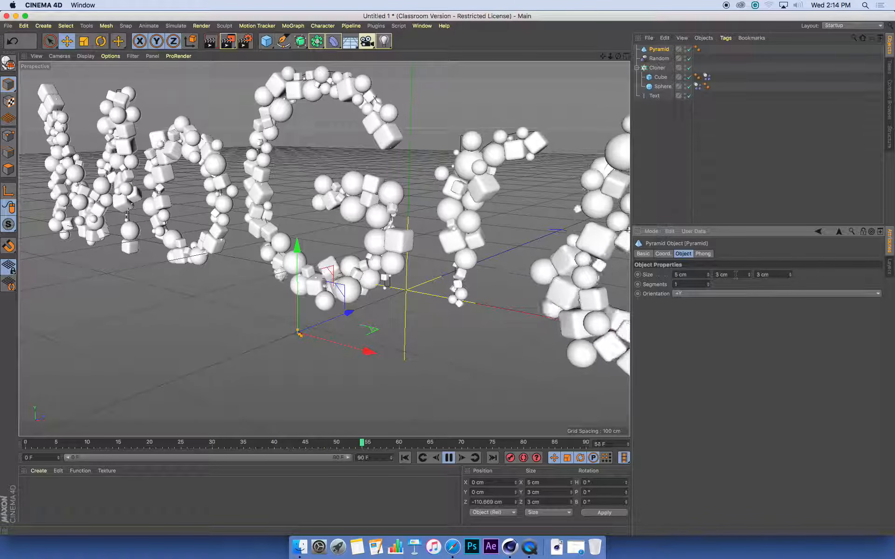
{"action": "double_click", "coordinate": [738, 276]}
{"action": "type", "text": "5"}
{"action": "left_click", "coordinate": [770, 275]}
{"action": "type", "text": "5"}
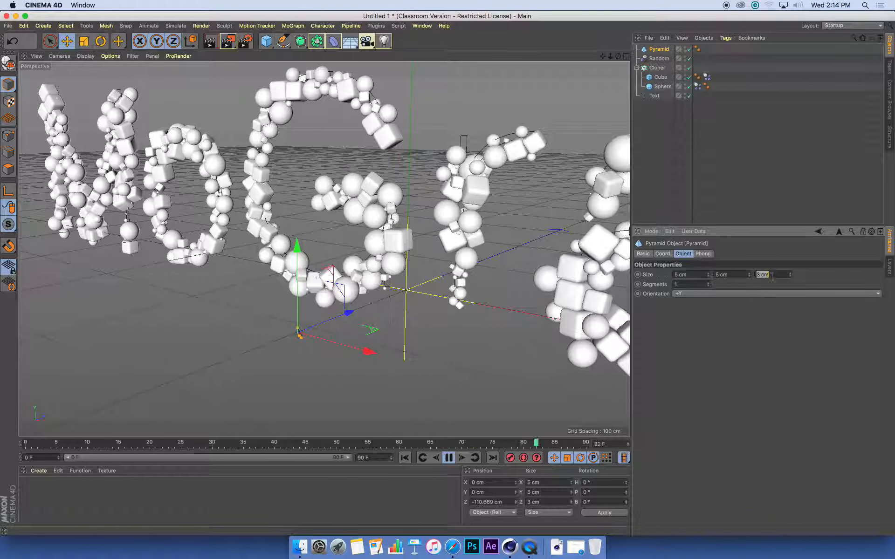
{"action": "left_click", "coordinate": [738, 275]}
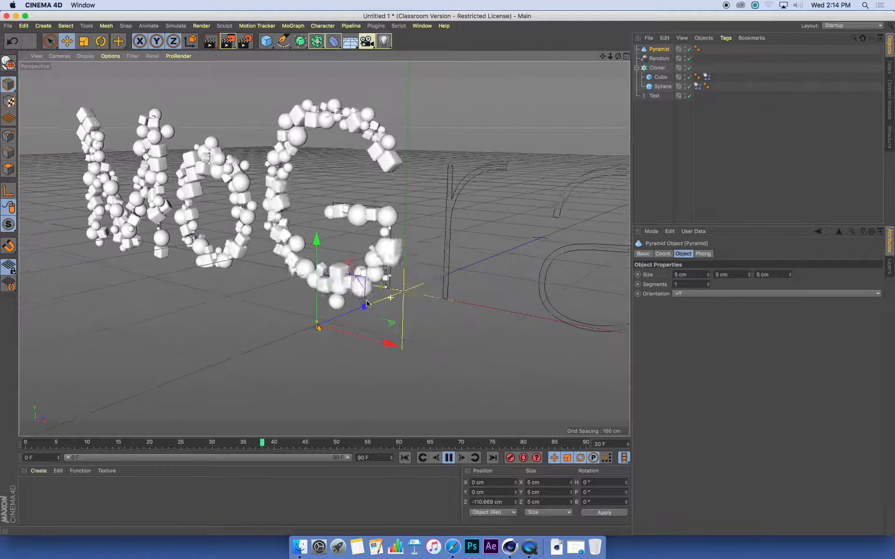
{"action": "left_click_drag", "start_coordinate": [391, 309], "coordinate": [411, 332], "text": "alt"}
{"action": "scroll", "coordinate": [397, 292], "scroll_direction": "down", "scroll_amount": 5}
{"action": "middle_click_drag", "start_coordinate": [353, 251], "coordinate": [290, 213], "text": "alt"}
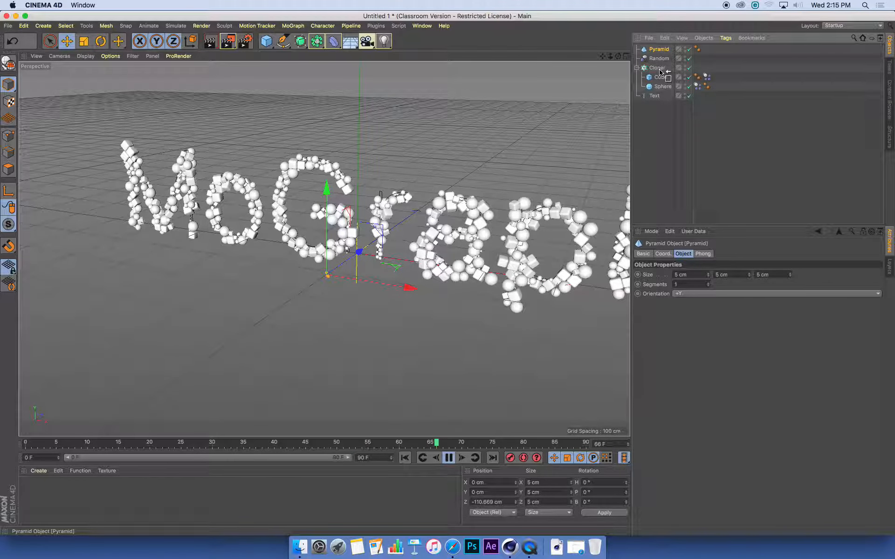
- Parent the Pyramid under the Cloner and inspect the pyramid clones along the letters
{"action": "left_click_drag", "start_coordinate": [660, 72], "coordinate": [660, 70]}
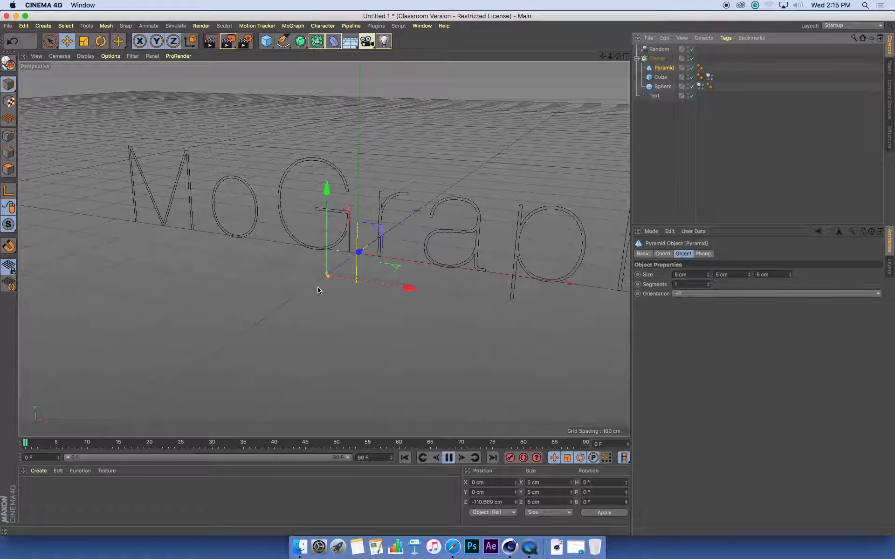
{"action": "left_click_drag", "start_coordinate": [316, 290], "coordinate": [362, 269], "text": "alt"}
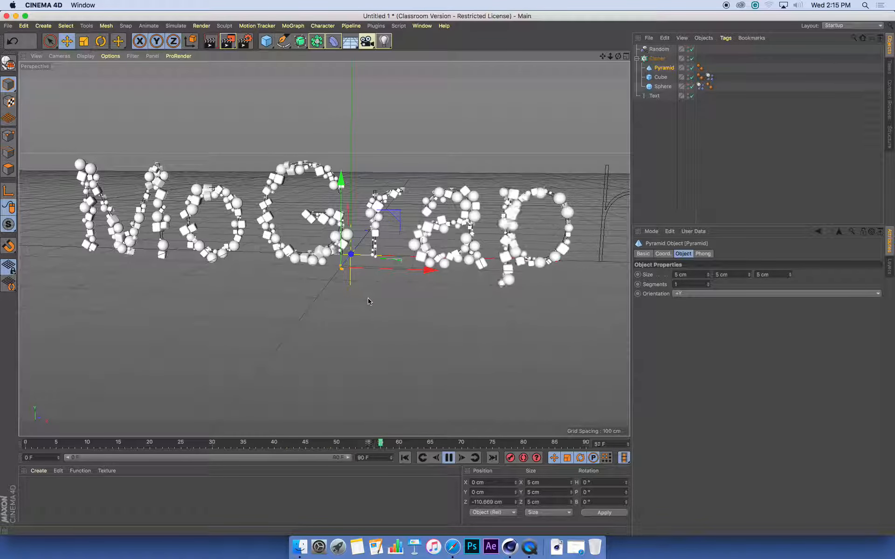
{"action": "right_click_drag", "start_coordinate": [333, 280], "coordinate": [421, 269], "text": "alt"}
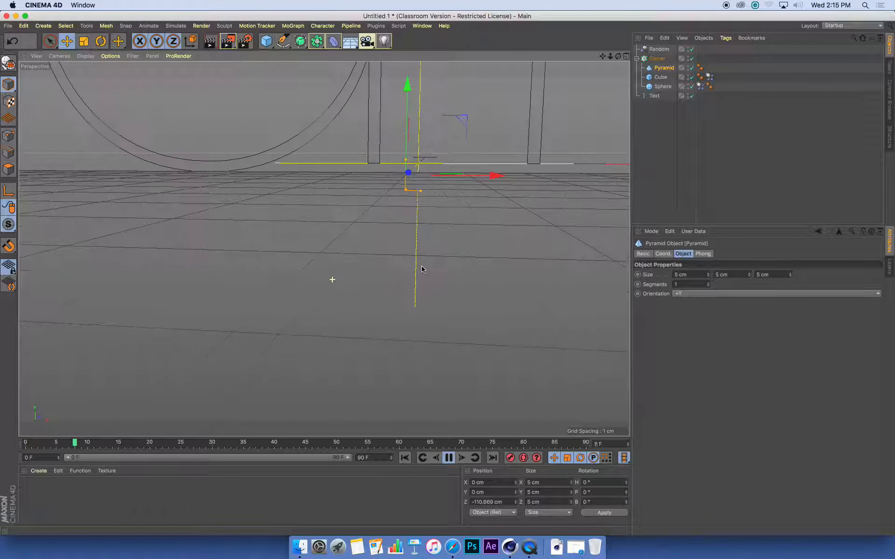
{"action": "middle_click_drag", "start_coordinate": [364, 233], "coordinate": [381, 302], "text": "alt"}
{"action": "left_click_drag", "start_coordinate": [354, 161], "coordinate": [362, 161], "text": "alt"}
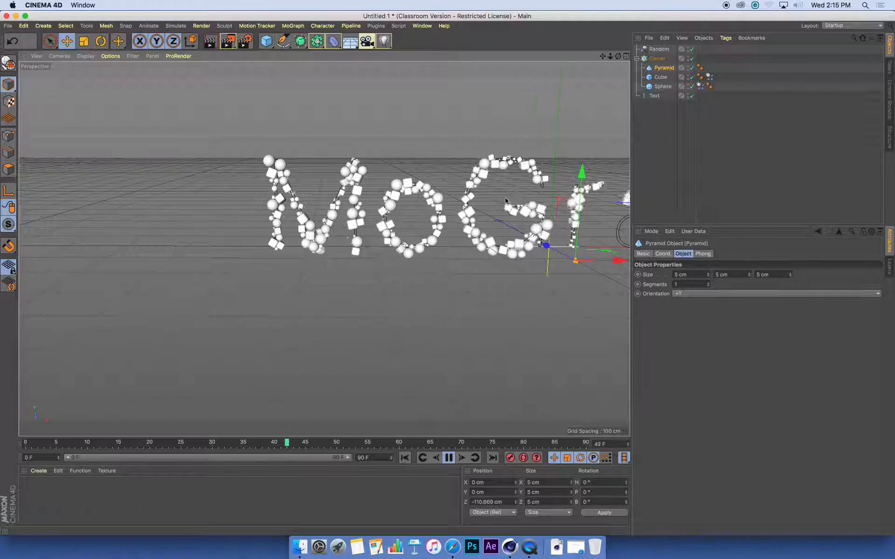
{"action": "middle_click_drag", "start_coordinate": [507, 204], "coordinate": [380, 228], "text": "alt"}
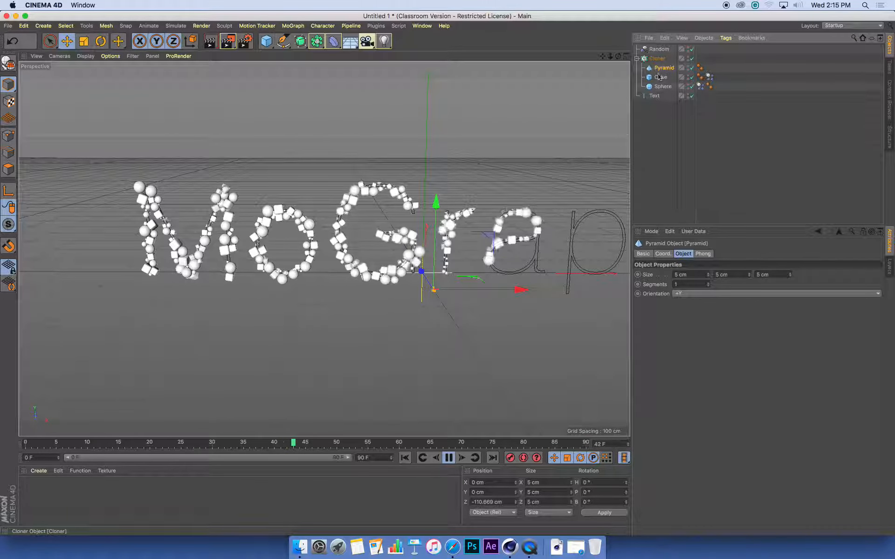
- Add a Rigid Body tag to the Pyramid and watch its clones fall from the text
{"action": "left_click", "coordinate": [726, 39]}
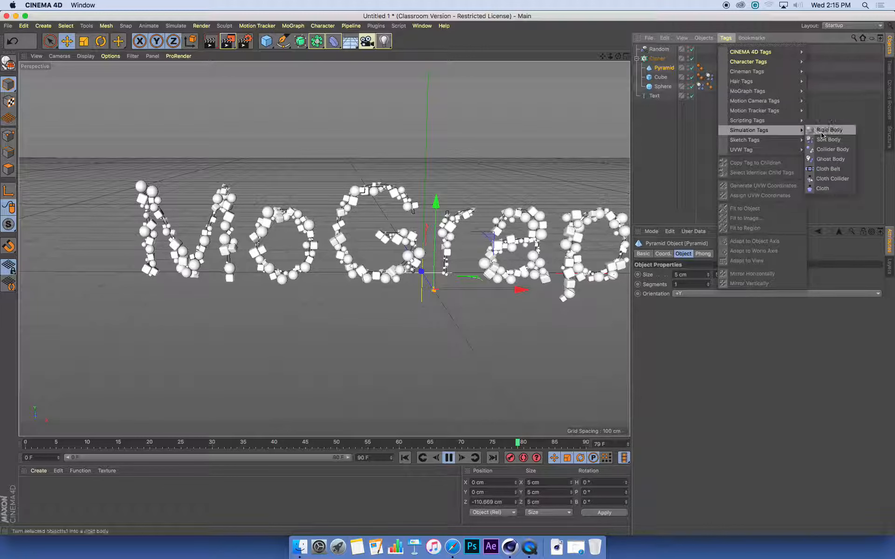
{"action": "left_click", "coordinate": [822, 134]}
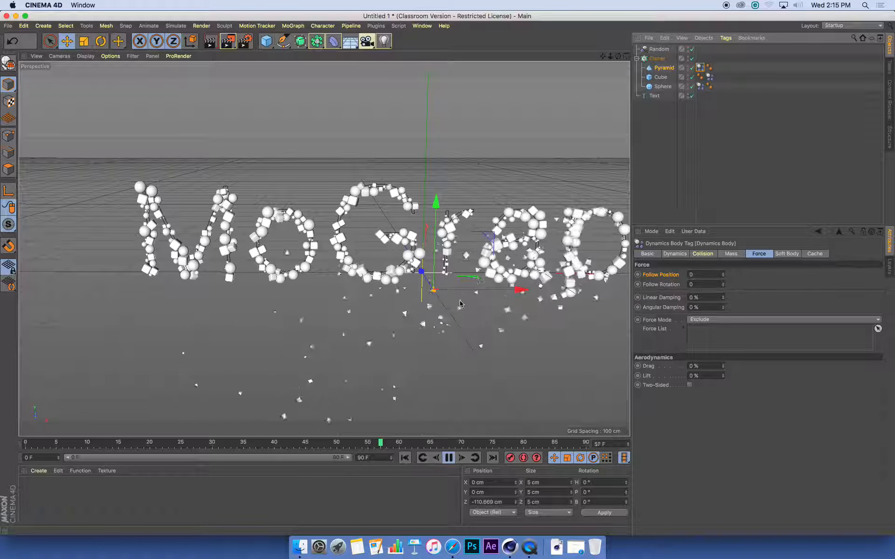
{"action": "right_click_drag", "start_coordinate": [433, 301], "coordinate": [414, 302], "text": "alt"}
{"action": "middle_click_drag", "start_coordinate": [443, 299], "coordinate": [324, 249], "text": "alt"}
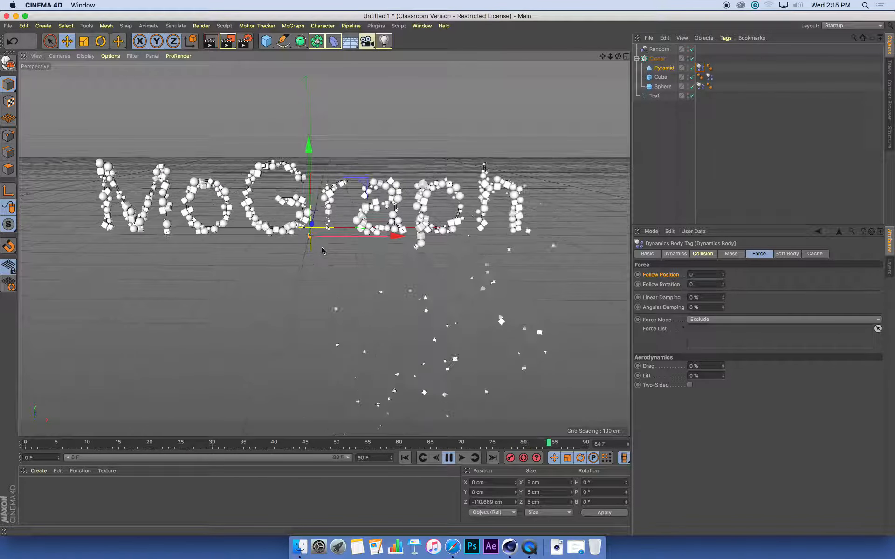
{"action": "left_click_drag", "start_coordinate": [324, 248], "coordinate": [341, 226], "text": "alt"}
{"action": "middle_click_drag", "start_coordinate": [342, 226], "coordinate": [359, 231], "text": "alt"}
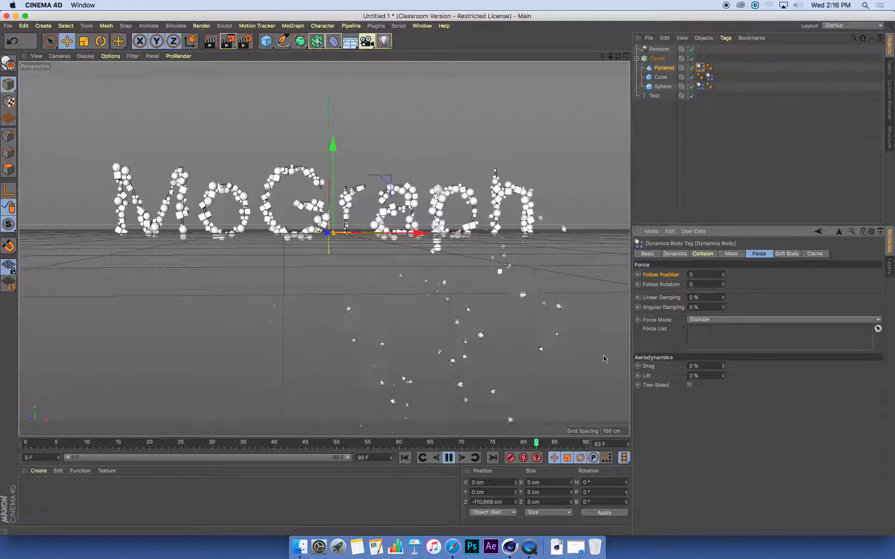
{"action": "scroll", "coordinate": [391, 237], "scroll_direction": "up", "scroll_amount": 8}
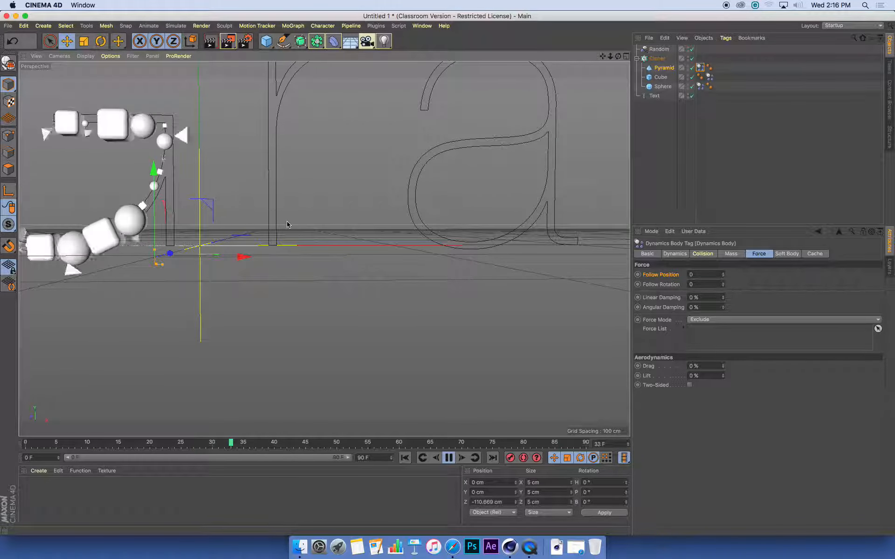
{"action": "left_click_drag", "start_coordinate": [299, 226], "coordinate": [358, 242], "text": "alt"}
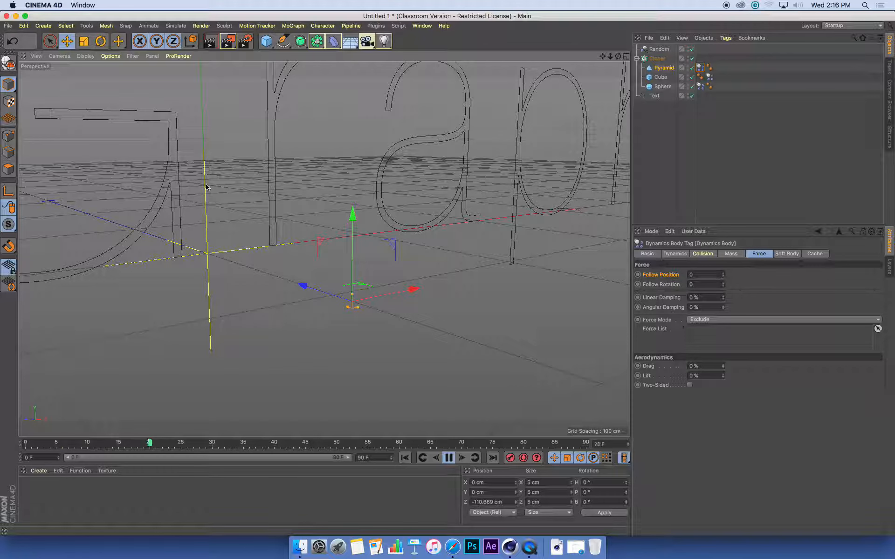
- Add a Platonic object to the scene
{"action": "left_click", "coordinate": [46, 27]}
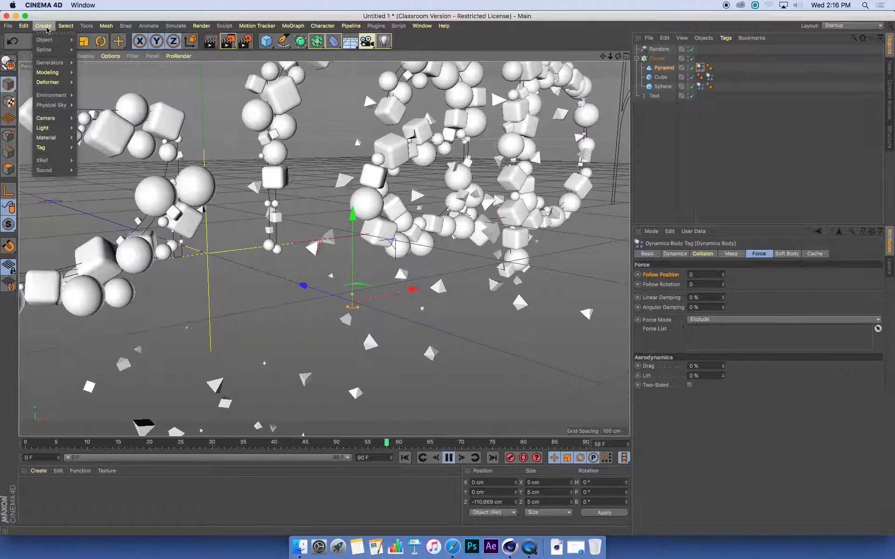
{"action": "mouse_move", "coordinate": [48, 42]}
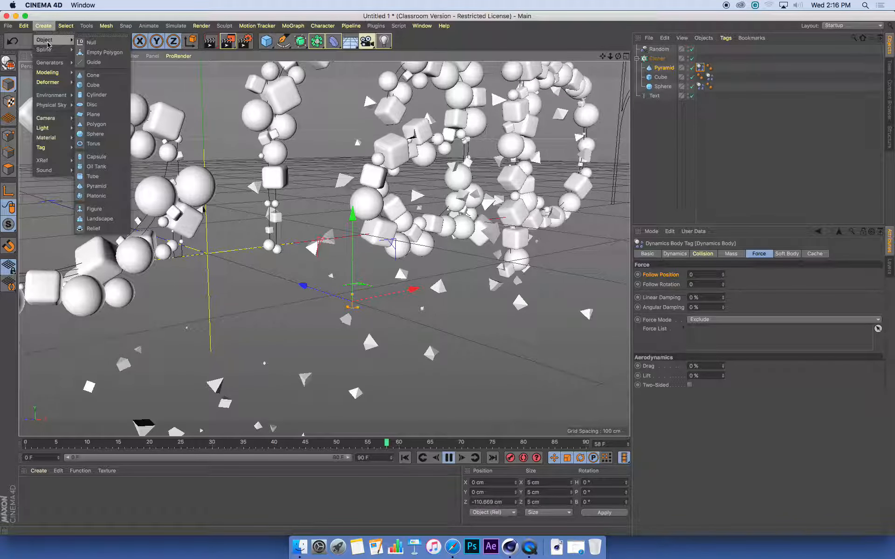
{"action": "left_click", "coordinate": [107, 196]}
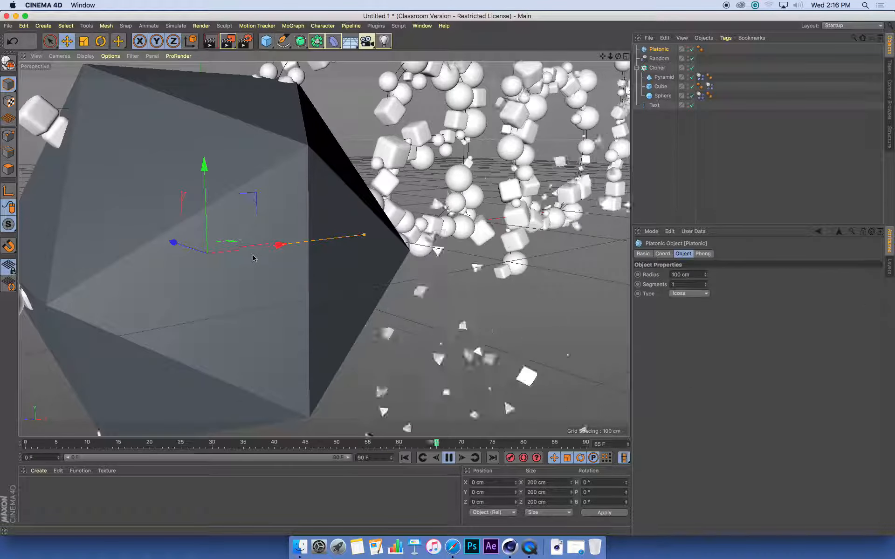
{"action": "right_click_drag", "start_coordinate": [312, 188], "coordinate": [260, 202], "text": "alt"}
{"action": "left_click_drag", "start_coordinate": [260, 202], "coordinate": [133, 220], "text": "alt"}
{"action": "left_click_drag", "start_coordinate": [349, 205], "coordinate": [302, 183], "text": "alt"}
{"action": "left_click_drag", "start_coordinate": [345, 228], "coordinate": [357, 317], "text": "alt"}
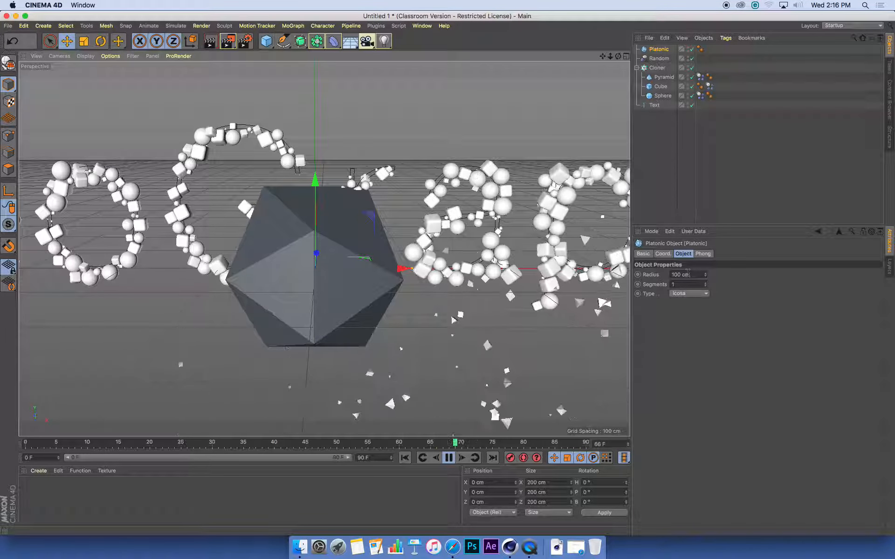
- Set the Platonic radius to 6 cm and place it under the Cloner
{"action": "double_click", "coordinate": [688, 274]}
{"action": "type", "text": "6"}
{"action": "key", "text": "Return"}
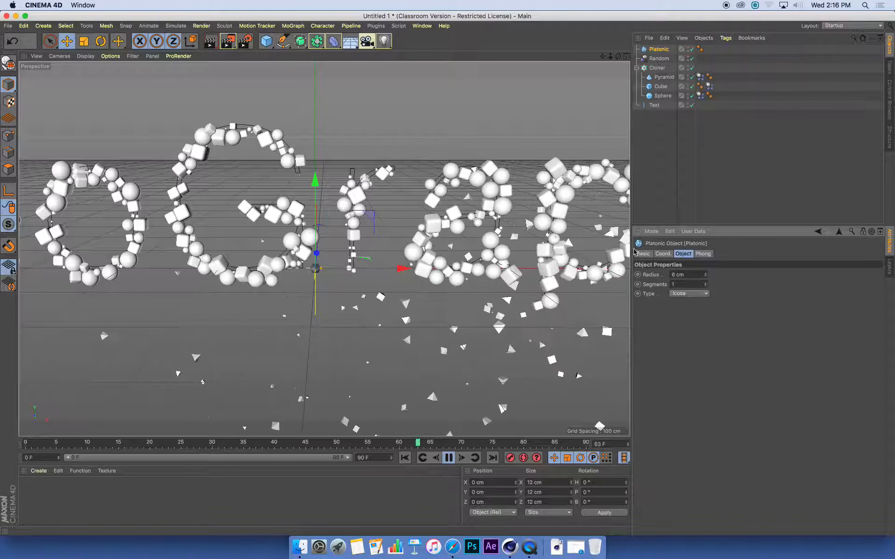
{"action": "left_click_drag", "start_coordinate": [661, 49], "coordinate": [662, 70]}
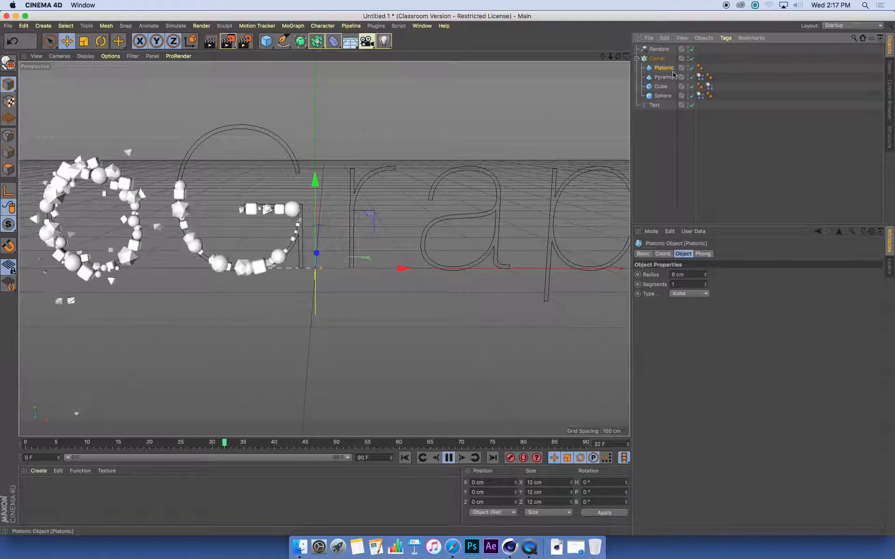
- Add a Rigid Body tag to the Platonic and view the whole MoGraph text
{"action": "left_click", "coordinate": [726, 38]}
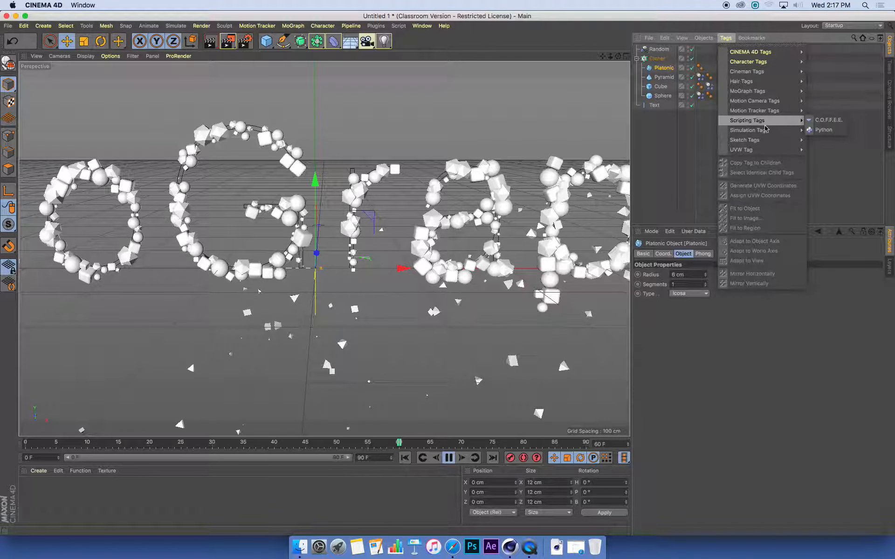
{"action": "mouse_move", "coordinate": [773, 131]}
{"action": "left_click", "coordinate": [821, 131]}
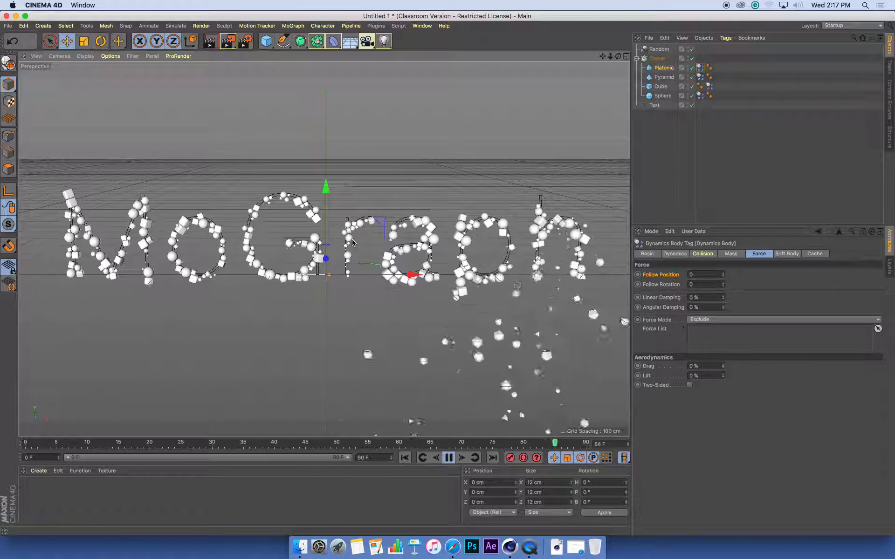
{"action": "left_click_drag", "start_coordinate": [368, 246], "coordinate": [350, 266], "text": "alt"}
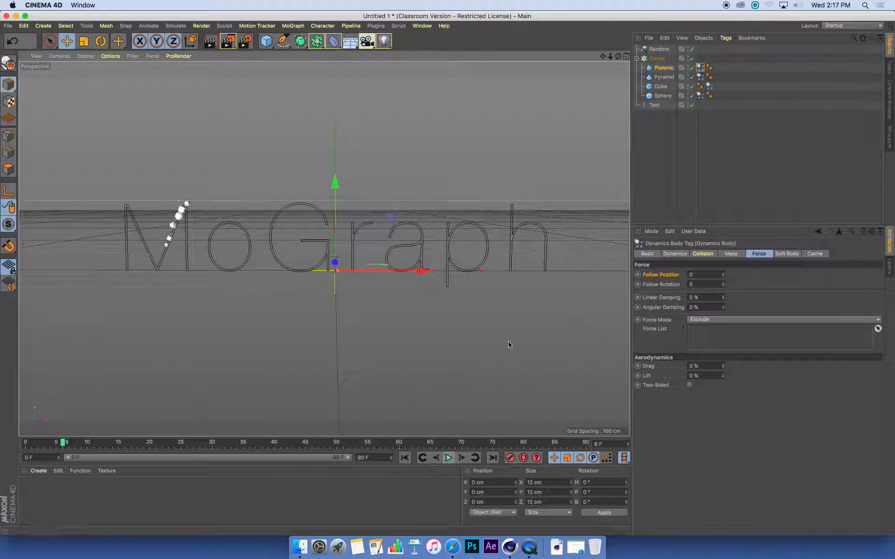
- Add a Floor object beneath the MoGraph text
{"action": "left_click", "coordinate": [42, 26]}
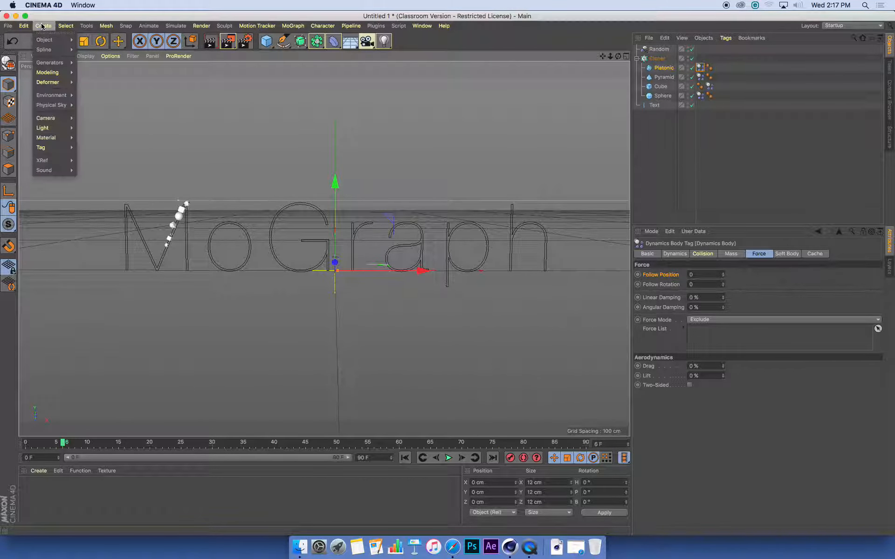
{"action": "mouse_move", "coordinate": [67, 96]}
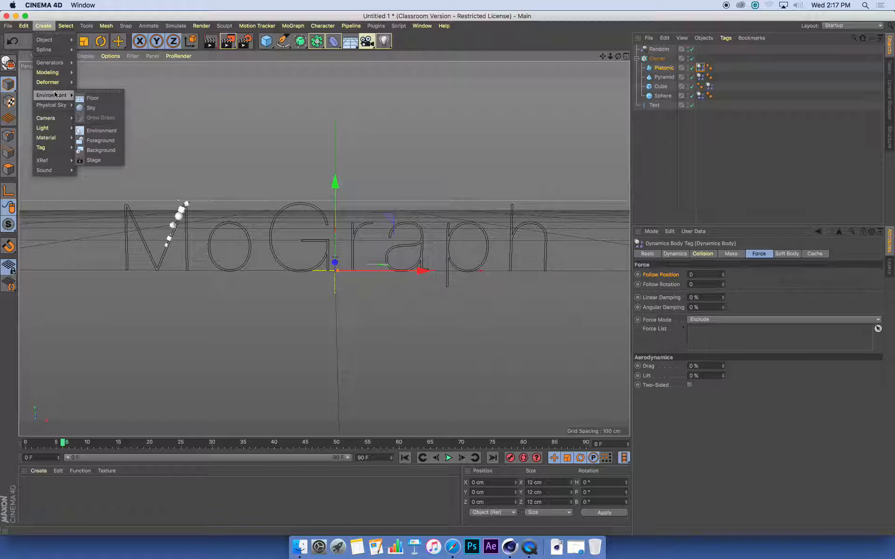
{"action": "left_click", "coordinate": [110, 97]}
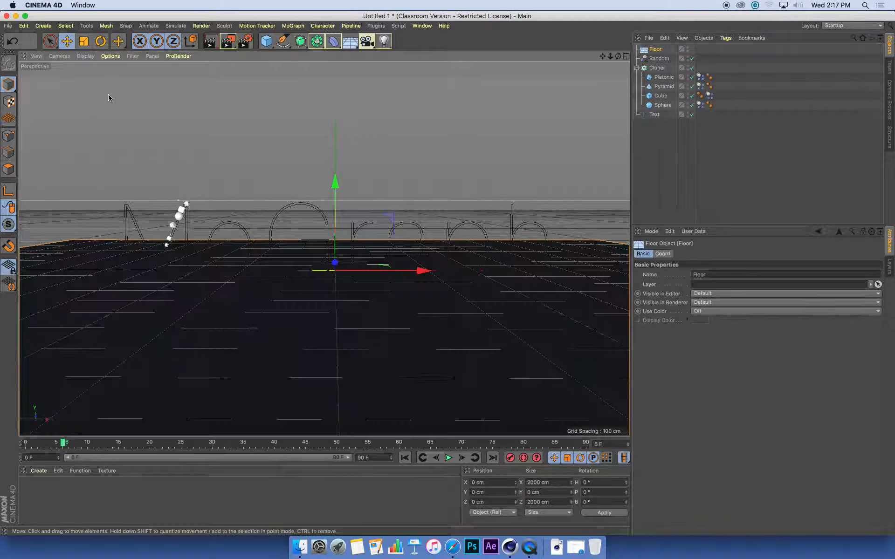
{"action": "scroll", "coordinate": [401, 293], "scroll_direction": "down", "scroll_amount": 5}
{"action": "left_click_drag", "start_coordinate": [357, 299], "coordinate": [374, 339], "text": "alt"}
{"action": "scroll", "coordinate": [456, 223], "scroll_direction": "down", "scroll_amount": 3}
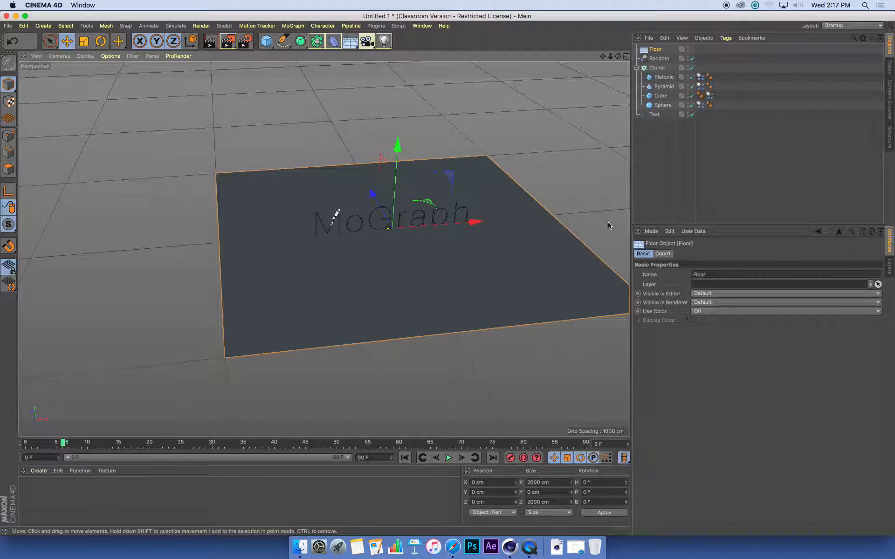
{"action": "left_click_drag", "start_coordinate": [453, 243], "coordinate": [464, 221], "text": "alt"}
{"action": "scroll", "coordinate": [444, 228], "scroll_direction": "up", "scroll_amount": 4}
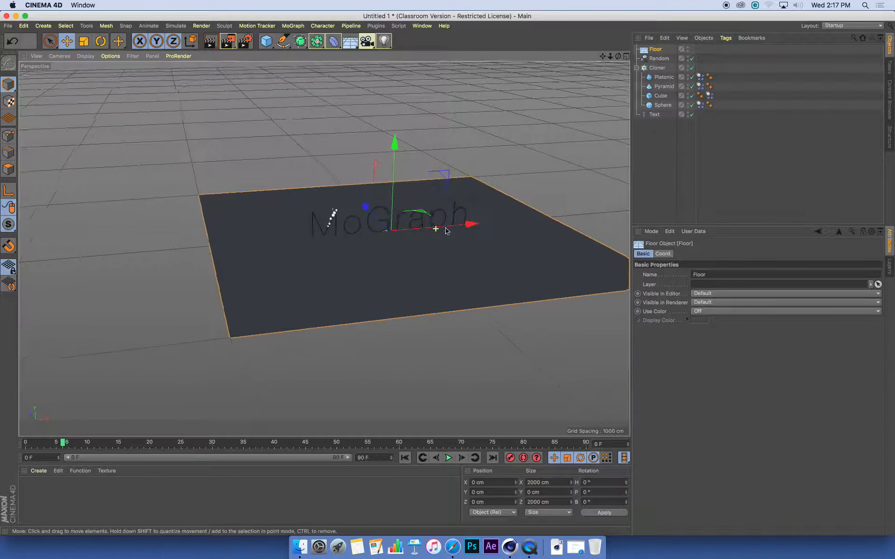
{"action": "left_click_drag", "start_coordinate": [377, 266], "coordinate": [376, 264], "text": "alt"}
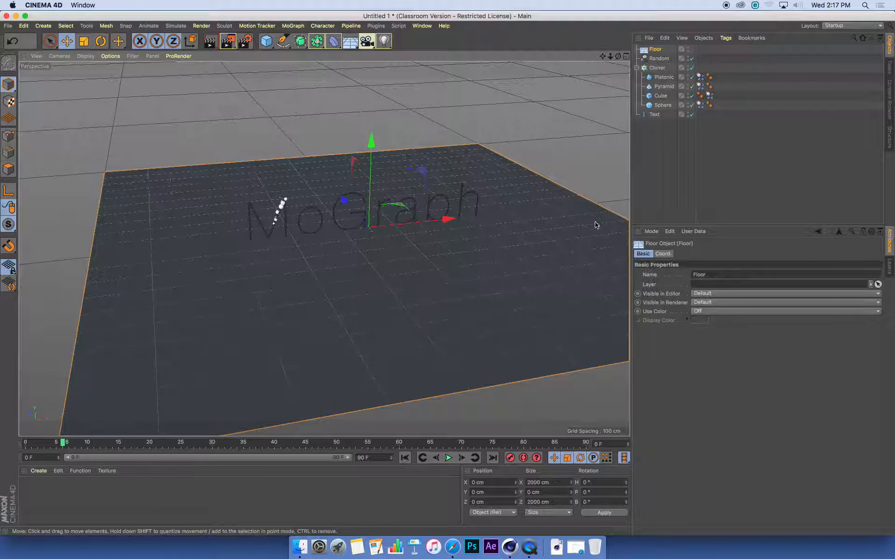
- Give the Floor a Collider Body tag and check the text against it
{"action": "left_click", "coordinate": [44, 26]}
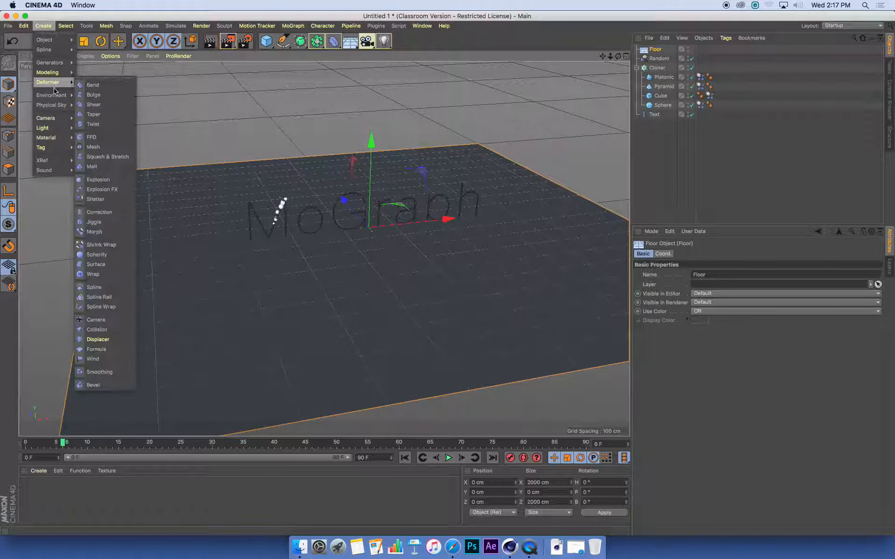
{"action": "mouse_move", "coordinate": [52, 95]}
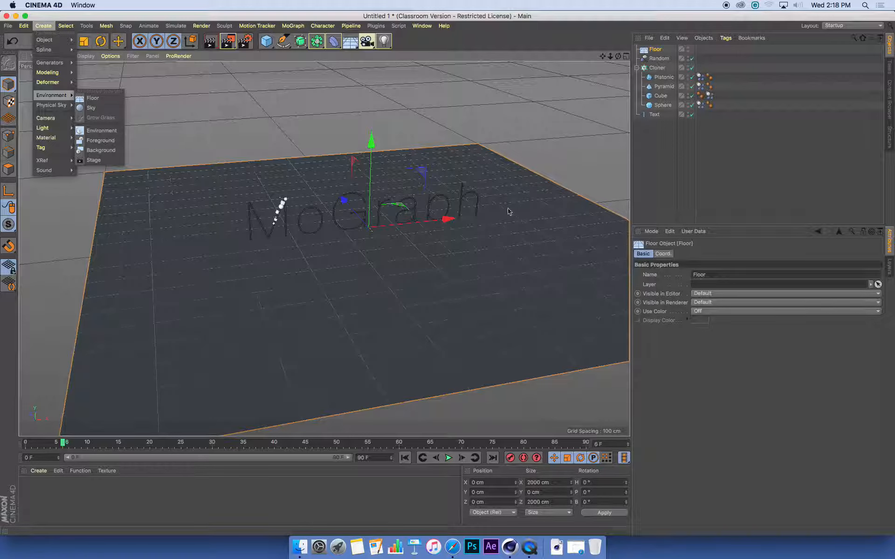
{"action": "left_click", "coordinate": [539, 244]}
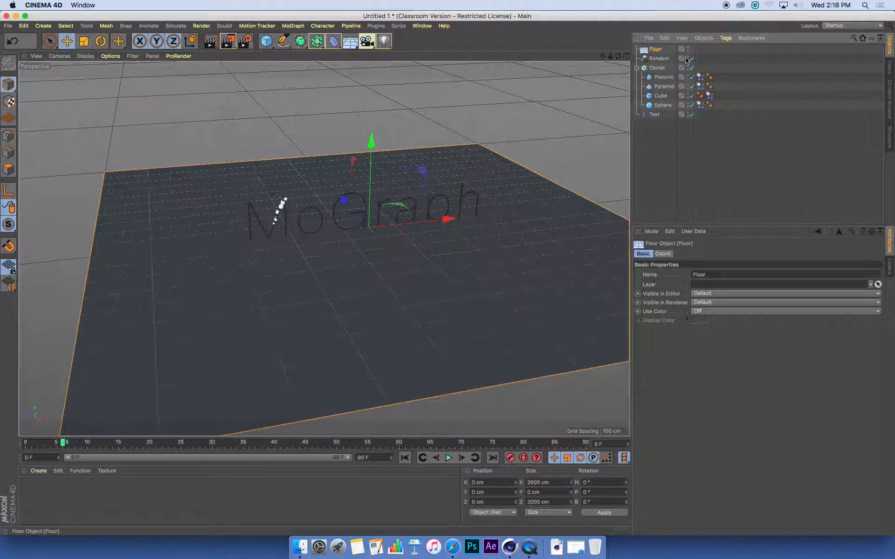
{"action": "left_click", "coordinate": [725, 39]}
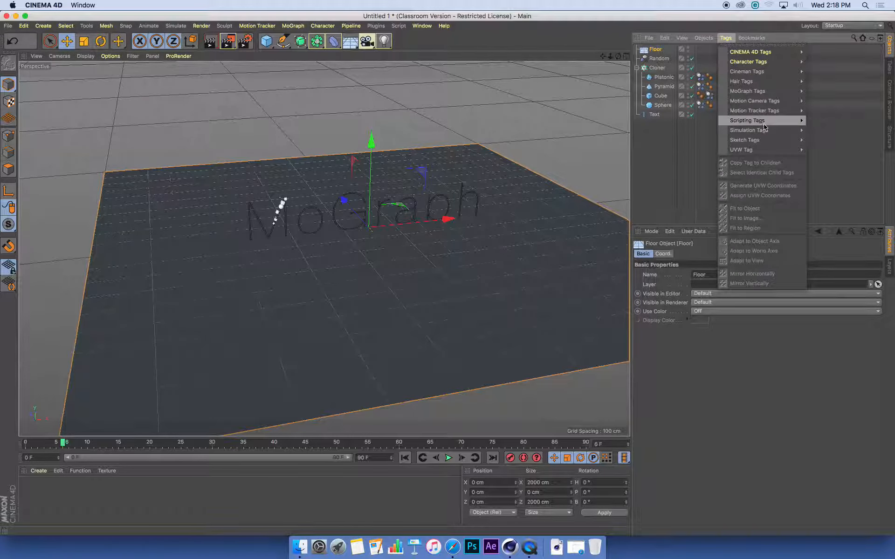
{"action": "mouse_move", "coordinate": [766, 131]}
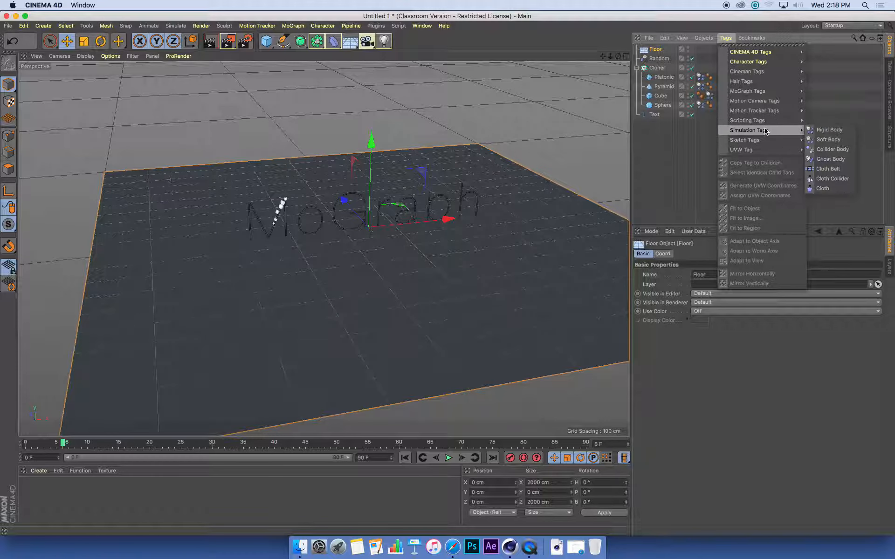
{"action": "left_click", "coordinate": [830, 150]}
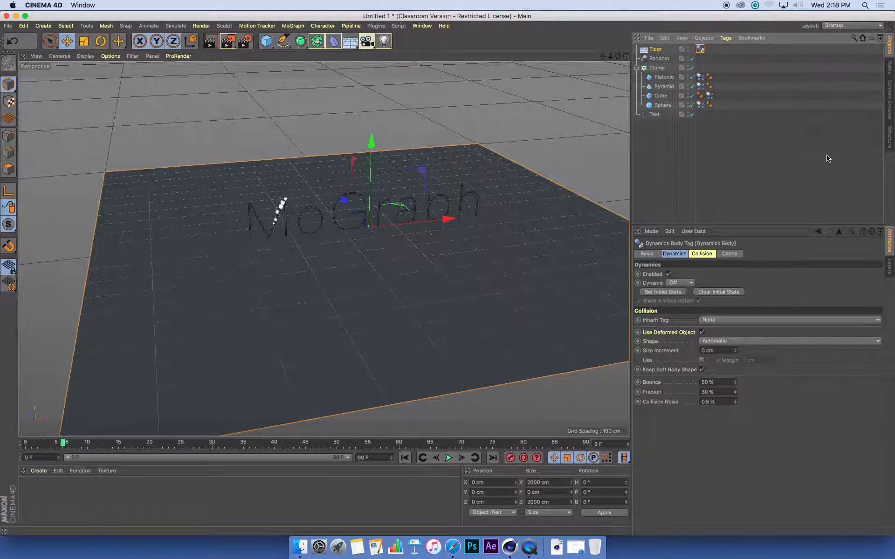
{"action": "left_click_drag", "start_coordinate": [440, 241], "coordinate": [421, 229], "text": "alt"}
{"action": "right_click_drag", "start_coordinate": [420, 230], "coordinate": [482, 234], "text": "alt"}
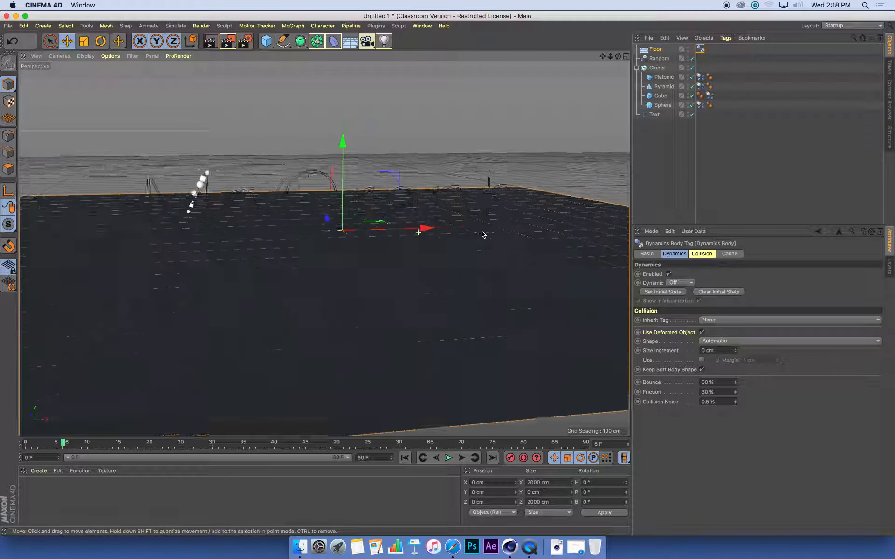
{"action": "left_click_drag", "start_coordinate": [481, 233], "coordinate": [461, 245], "text": "alt"}
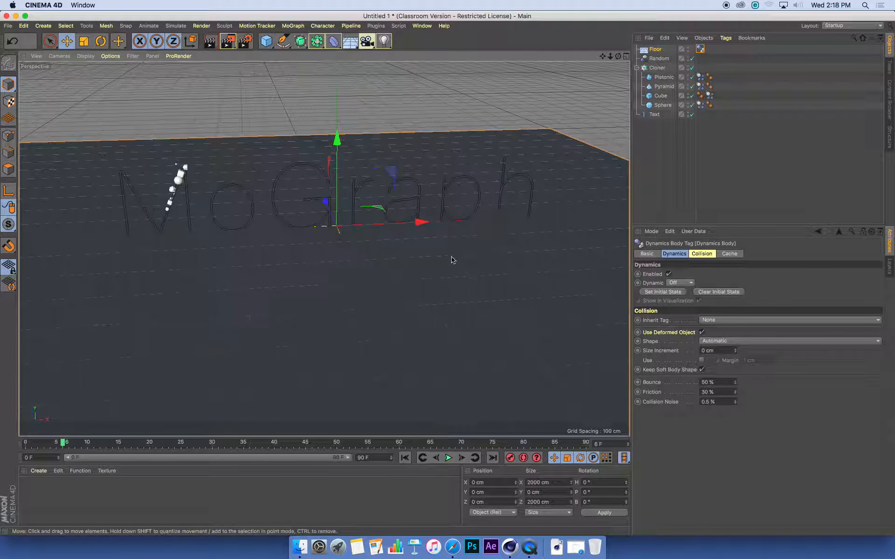
- Raise the MoGraph text to 65.868 cm above the floor
{"action": "left_click", "coordinate": [338, 171]}
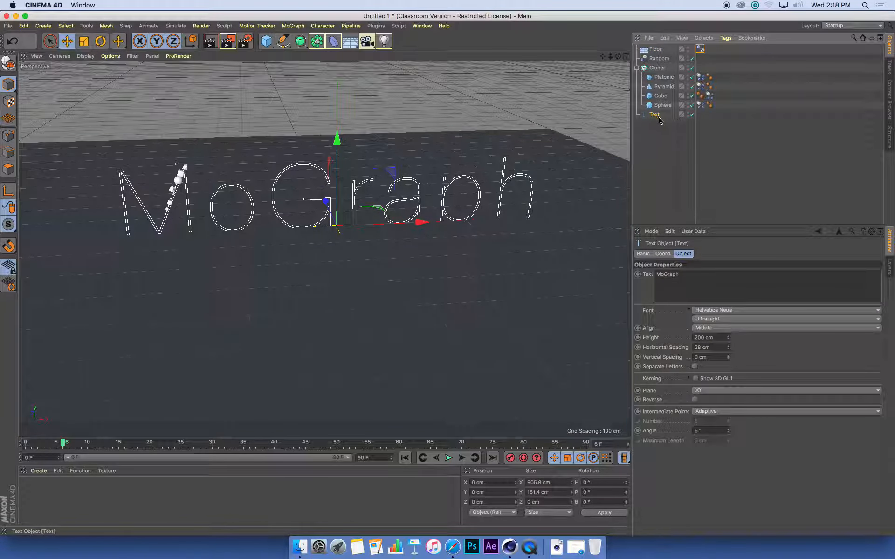
{"action": "left_click_drag", "start_coordinate": [339, 170], "coordinate": [340, 141]}
{"action": "left_click_drag", "start_coordinate": [400, 215], "coordinate": [405, 189], "text": "alt"}
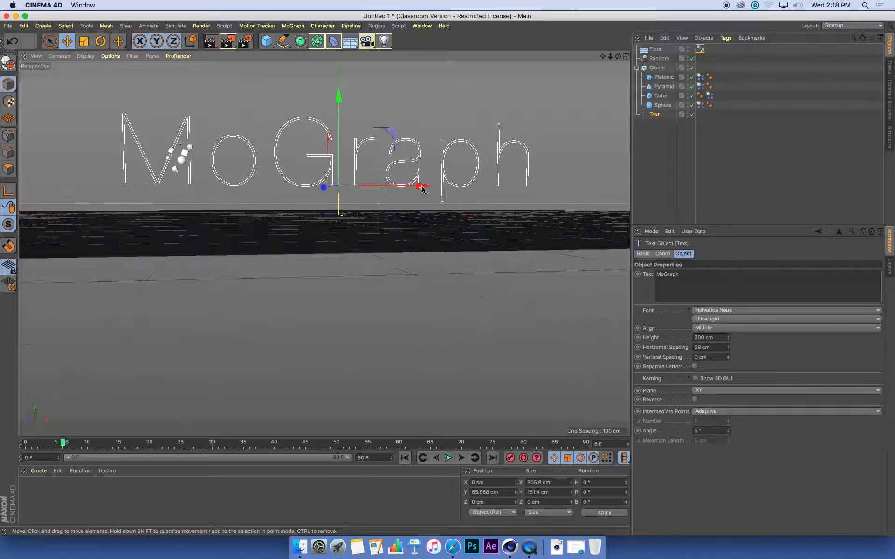
{"action": "left_click_drag", "start_coordinate": [447, 201], "coordinate": [438, 229], "text": "alt"}
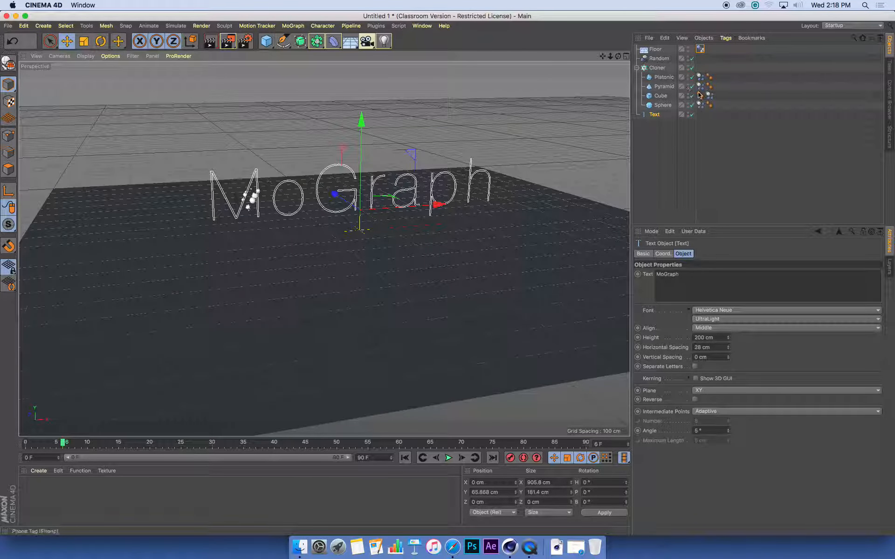
- Replay the animation from frame 0 to watch the clones fall onto the floor
{"action": "left_click", "coordinate": [405, 458]}
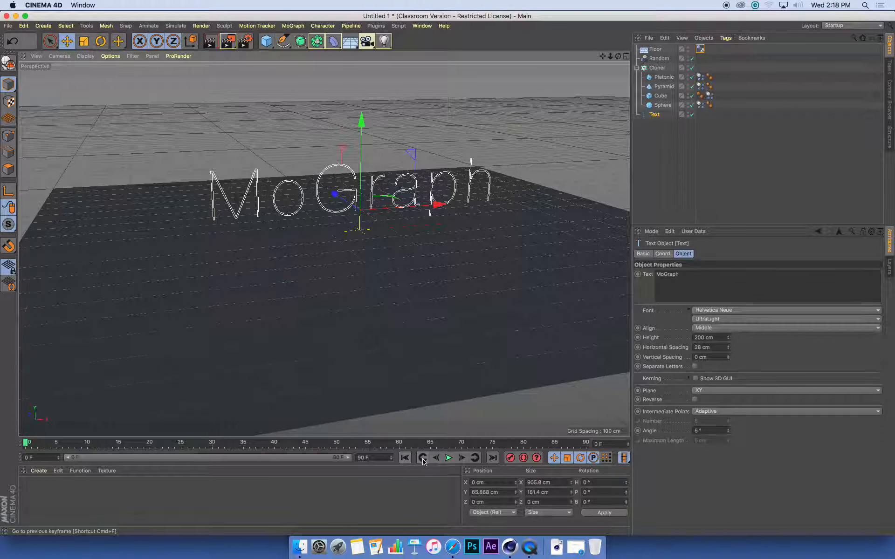
{"action": "left_click_drag", "start_coordinate": [451, 261], "coordinate": [420, 260], "text": "alt"}
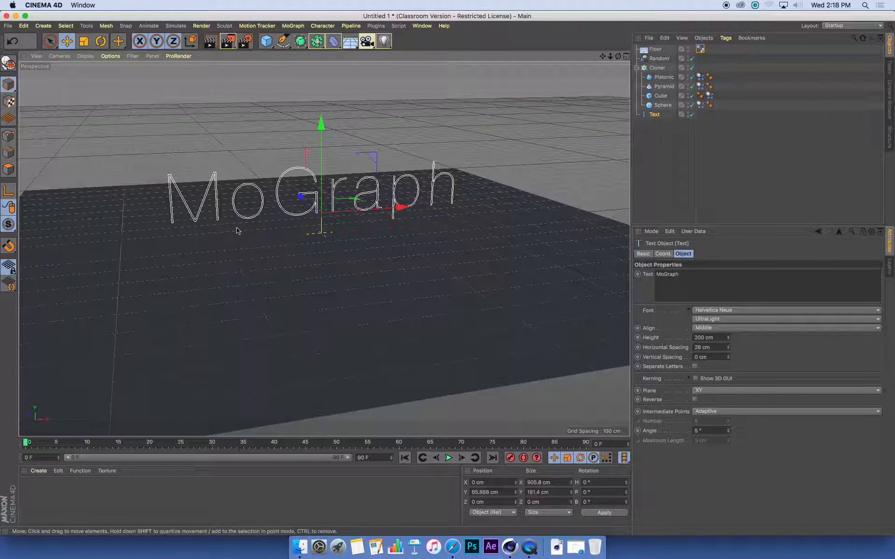
{"action": "key", "text": "F8"}
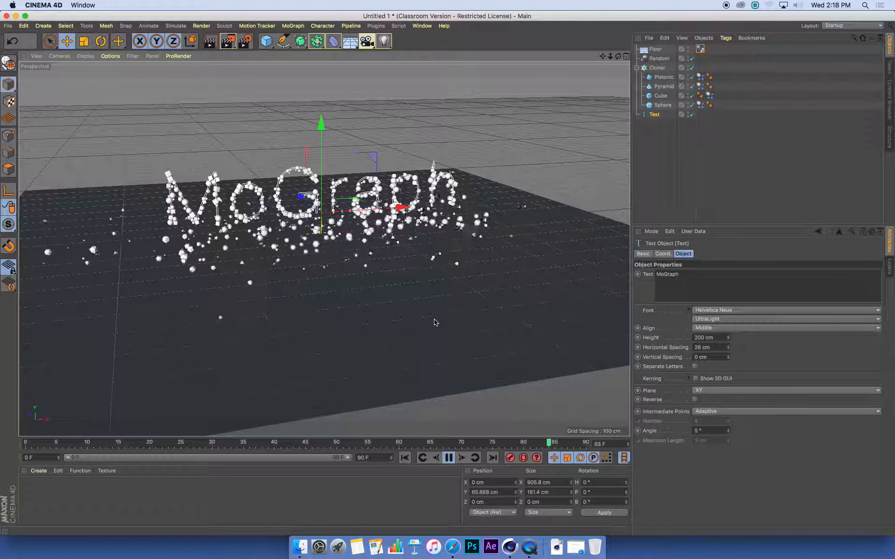
{"action": "right_click_drag", "start_coordinate": [310, 217], "coordinate": [353, 216], "text": "alt"}
{"action": "left_click_drag", "start_coordinate": [341, 221], "coordinate": [353, 238], "text": "alt"}
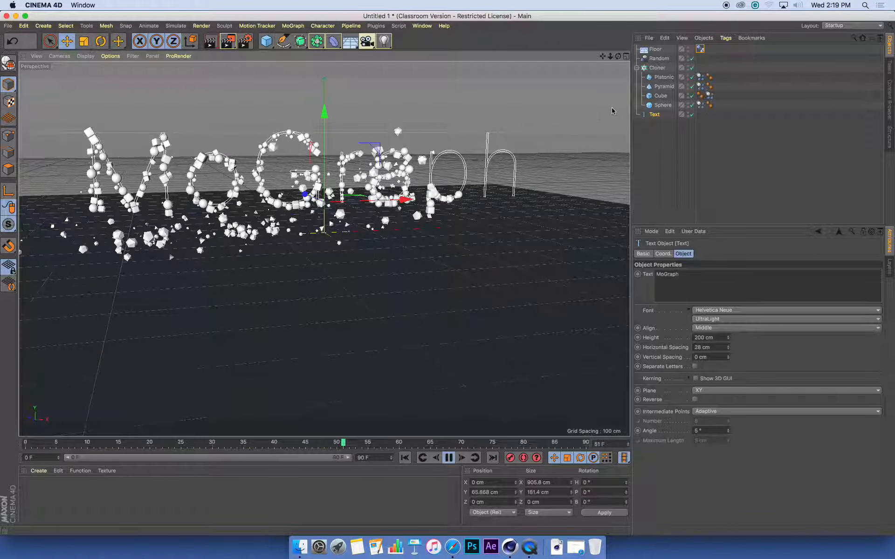
{"action": "left_click", "coordinate": [657, 68]}
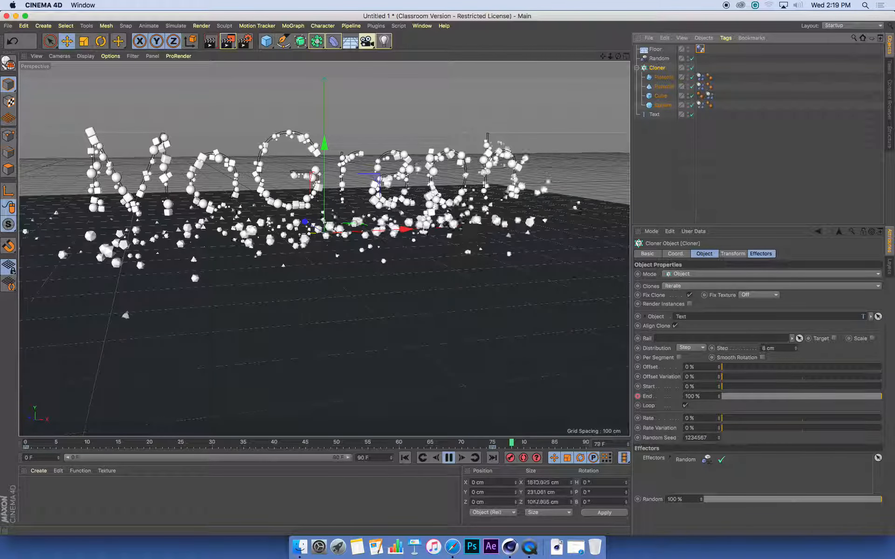
- Set the Cloner's Step to 5 cm and lengthen the scene to 300 frames
{"action": "left_click", "coordinate": [774, 349]}
{"action": "type", "text": "5"}
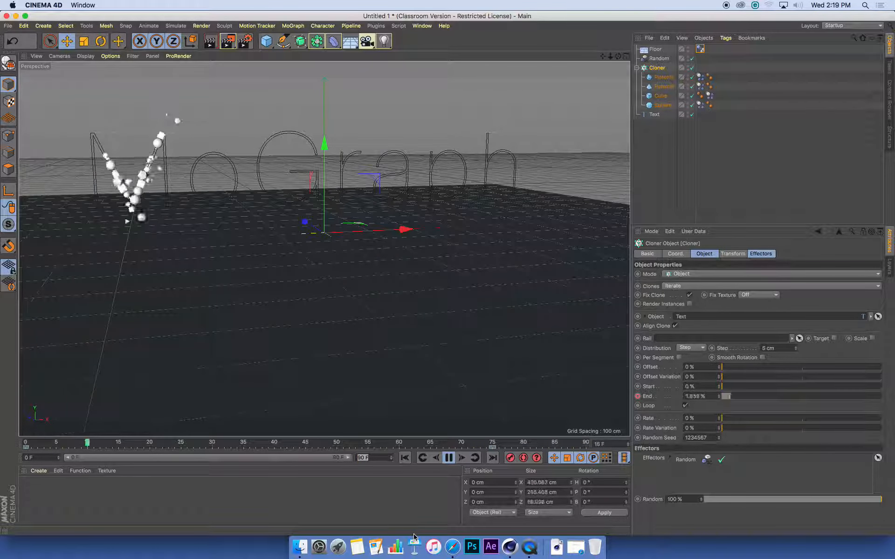
{"action": "type", "text": "300"}
{"action": "key", "text": "Return"}
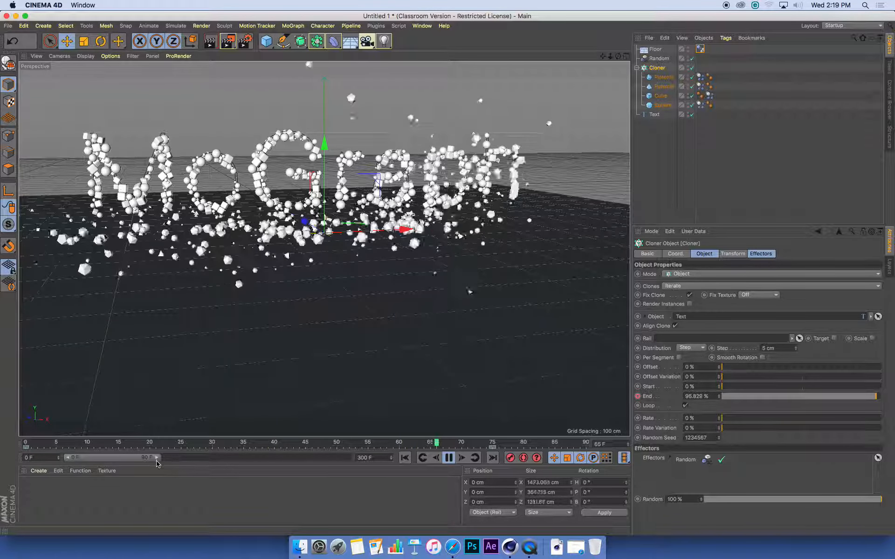
- Extend the preview range, replay the animation from the start, then stop it
{"action": "left_click_drag", "start_coordinate": [157, 458], "coordinate": [349, 459]}
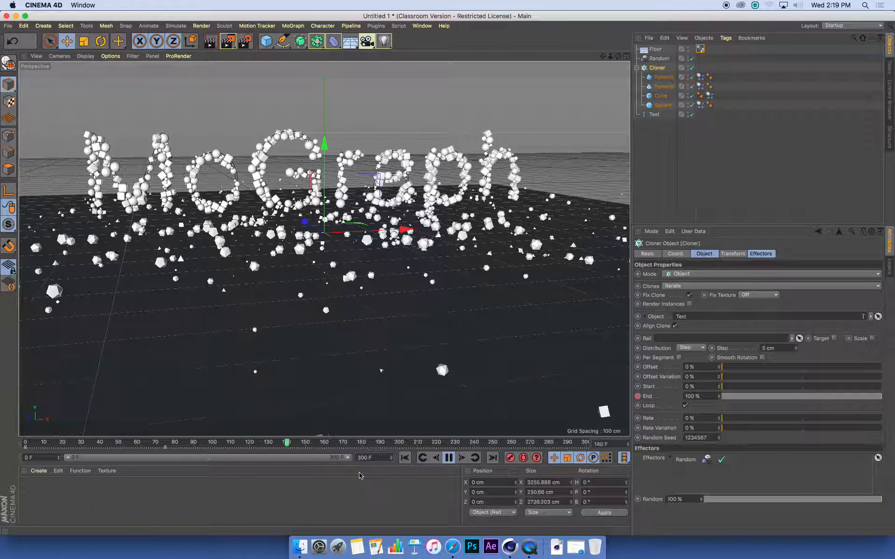
{"action": "left_click", "coordinate": [405, 458]}
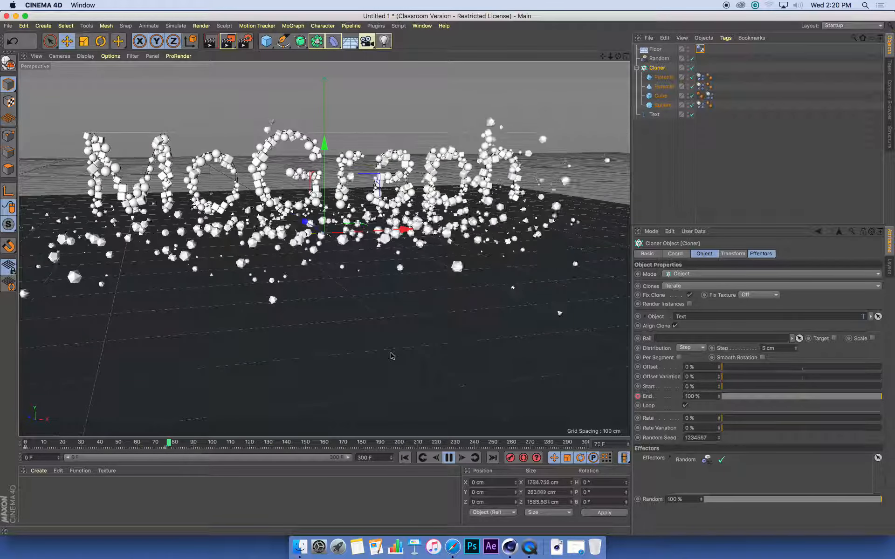
{"action": "left_click", "coordinate": [448, 458]}
{"action": "right_click", "coordinate": [530, 547]}
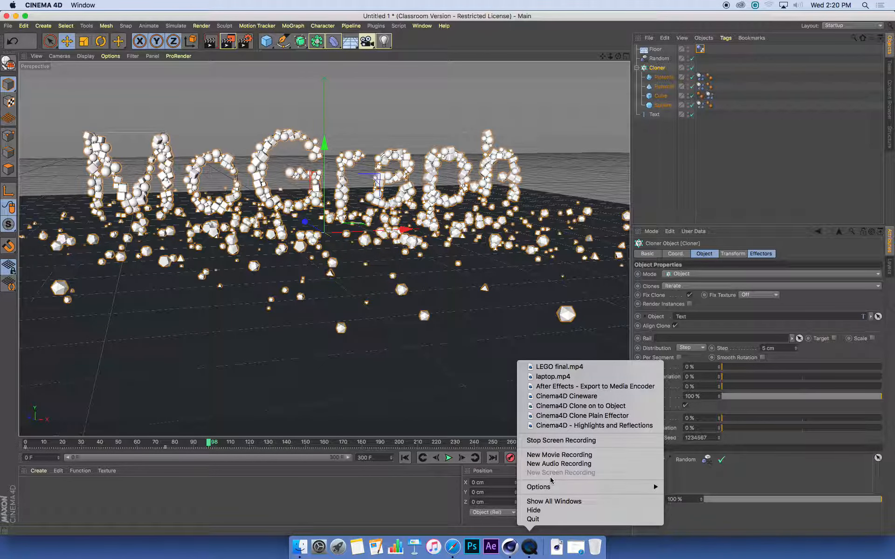